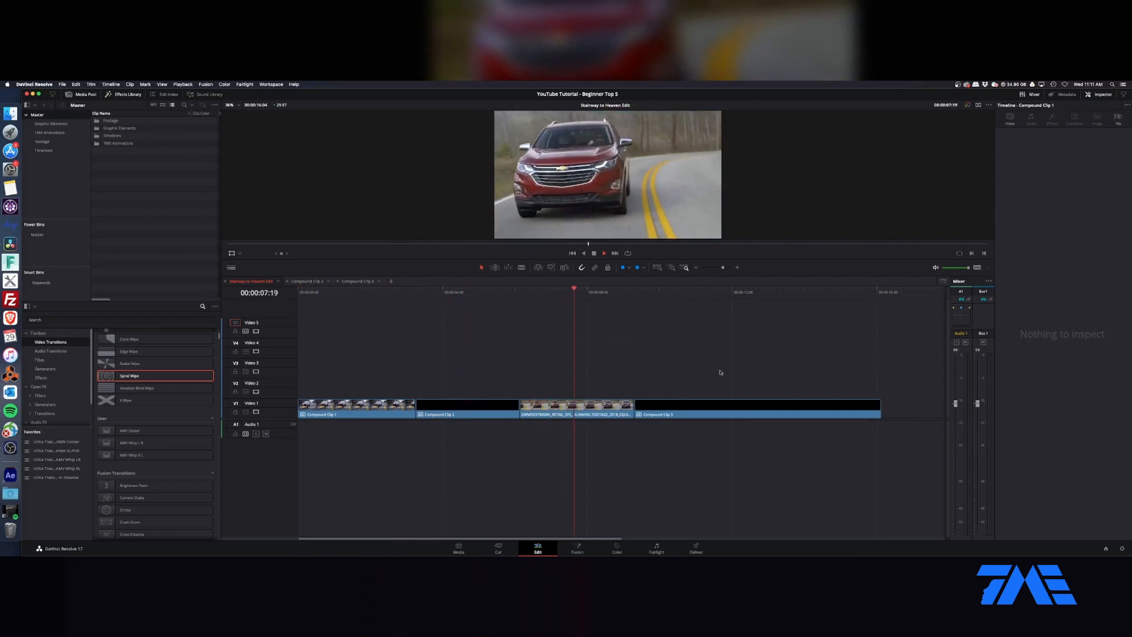
- Return the playhead to the start of the timeline and check the view option that shows Power Bins
key("space")
key("Home")
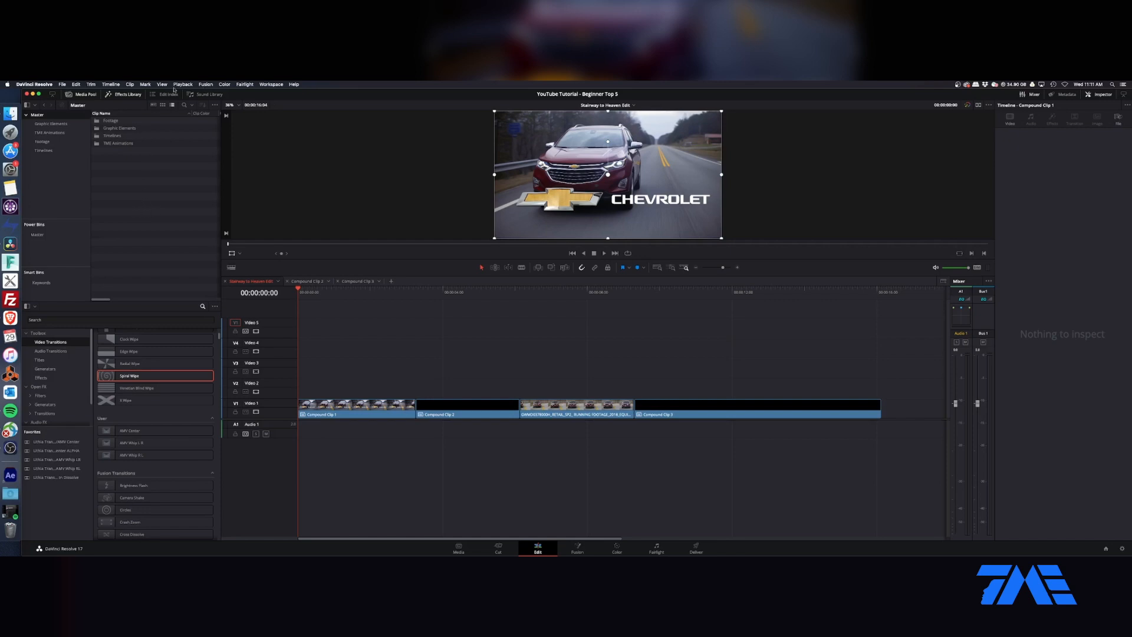
left_click(162, 84)
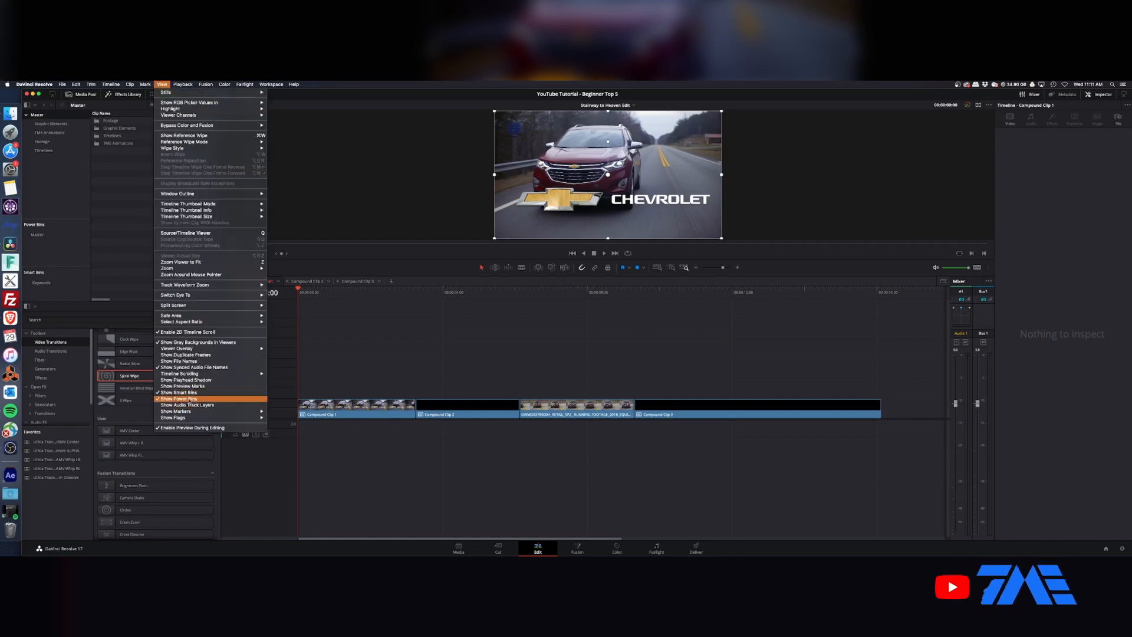
left_click(39, 235)
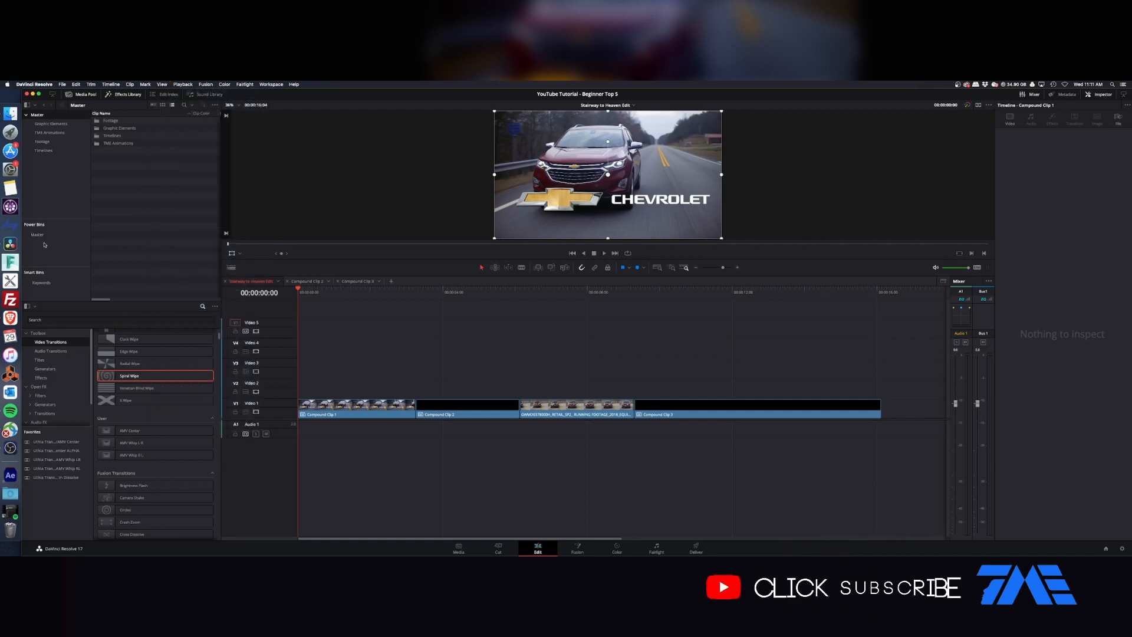
- Create two bins named Audio and Footage inside the Master bin under Power Bins
left_click(41, 235)
right_click(38, 237)
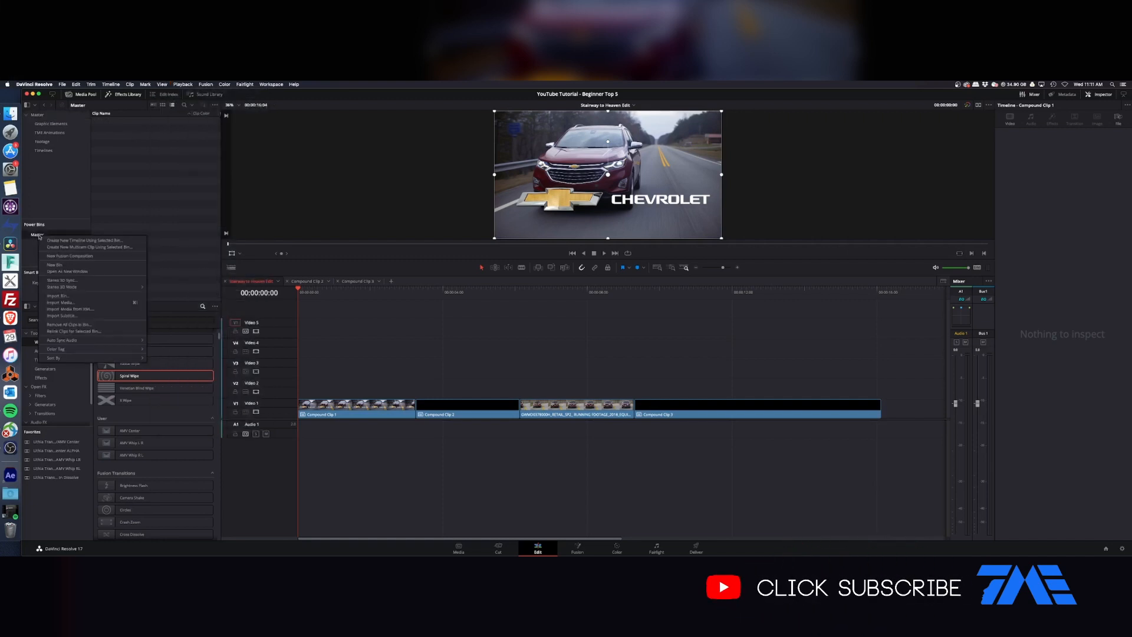
left_click(57, 264)
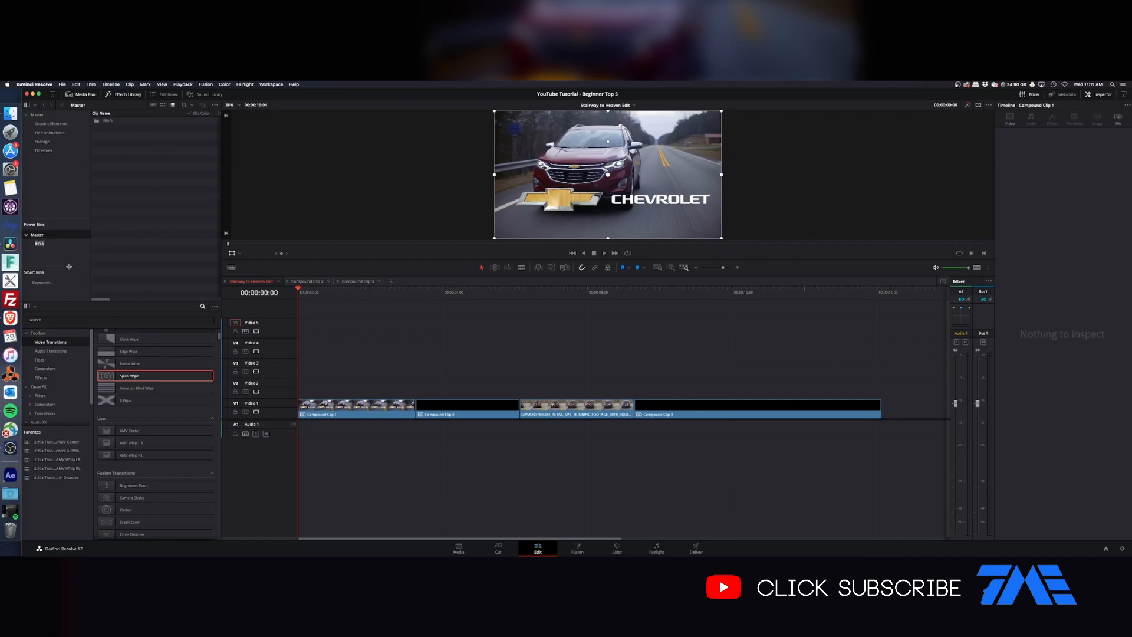
type("Audio")
key("Return")
right_click(39, 236)
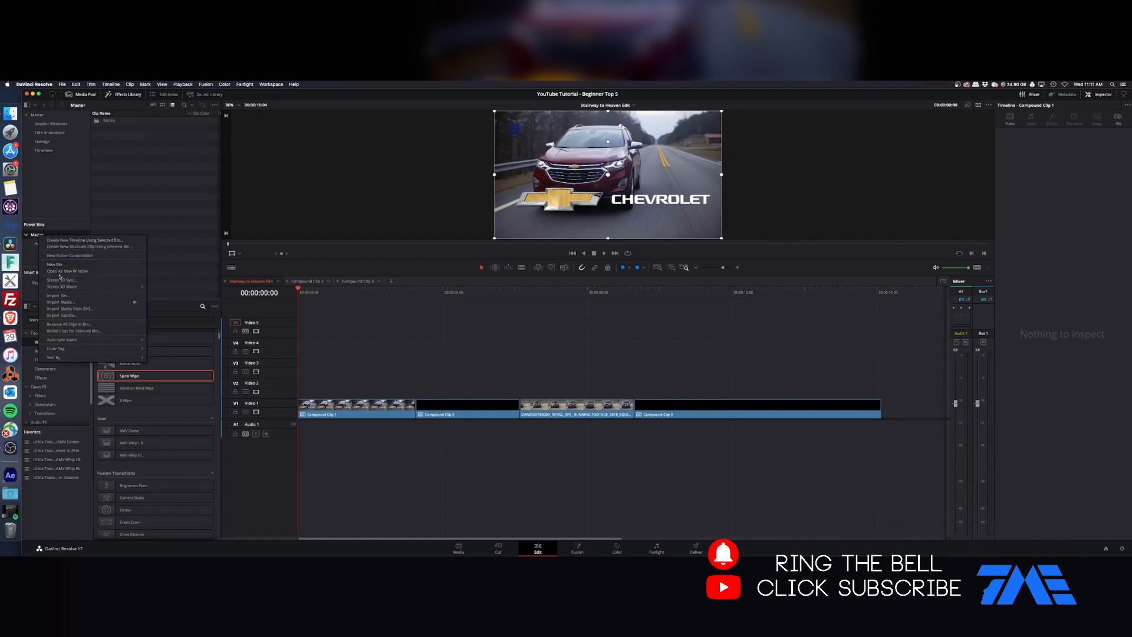
left_click(66, 264)
type("Footage")
key("Return")
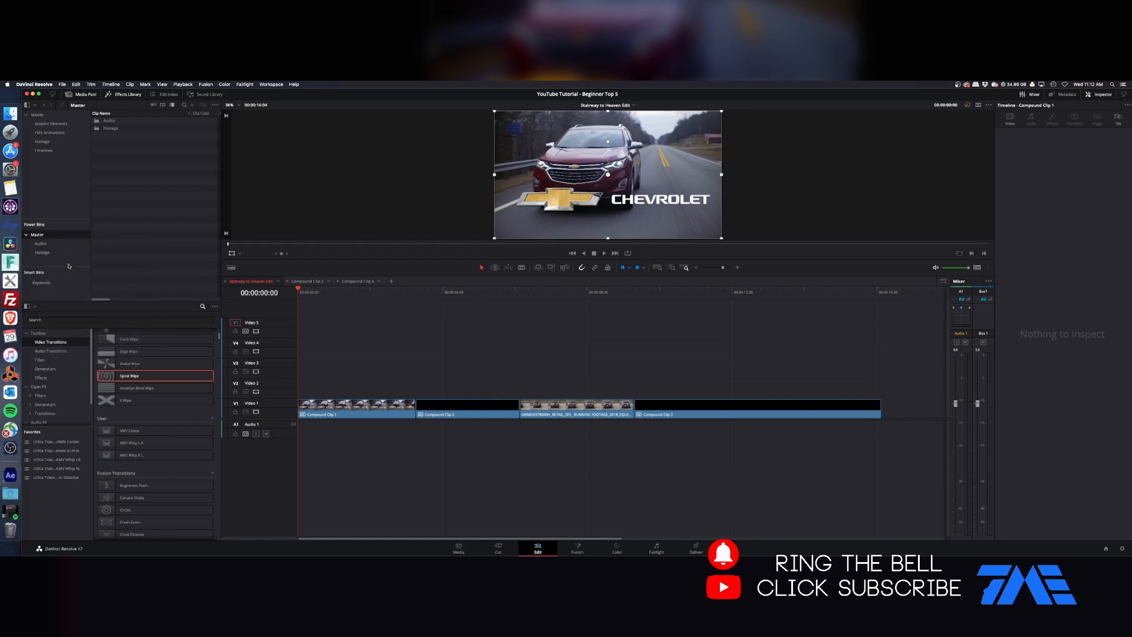
- Add two more bins named Timelines and Elements to the Master bin under Power Bins
right_click(46, 237)
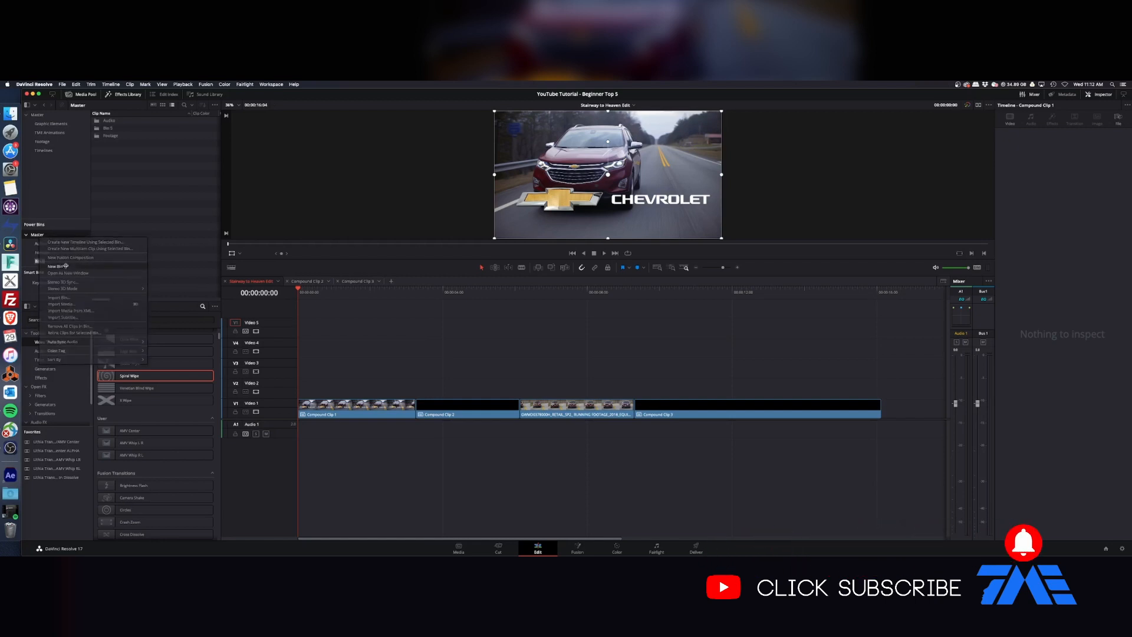
left_click(65, 264)
type("Timelines")
key("Return")
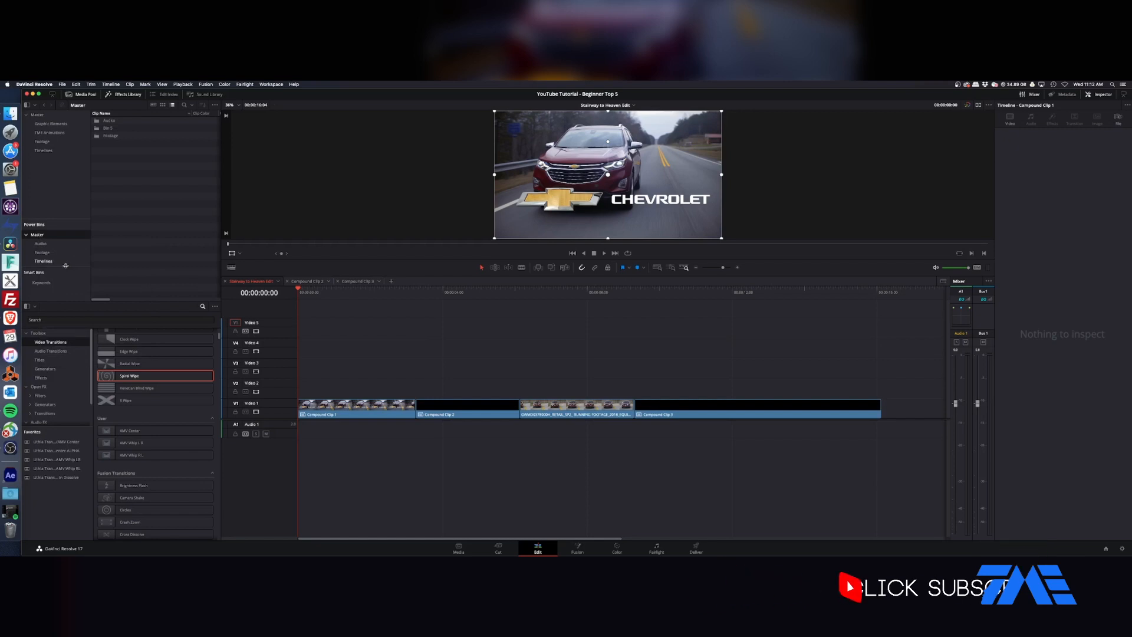
right_click(42, 236)
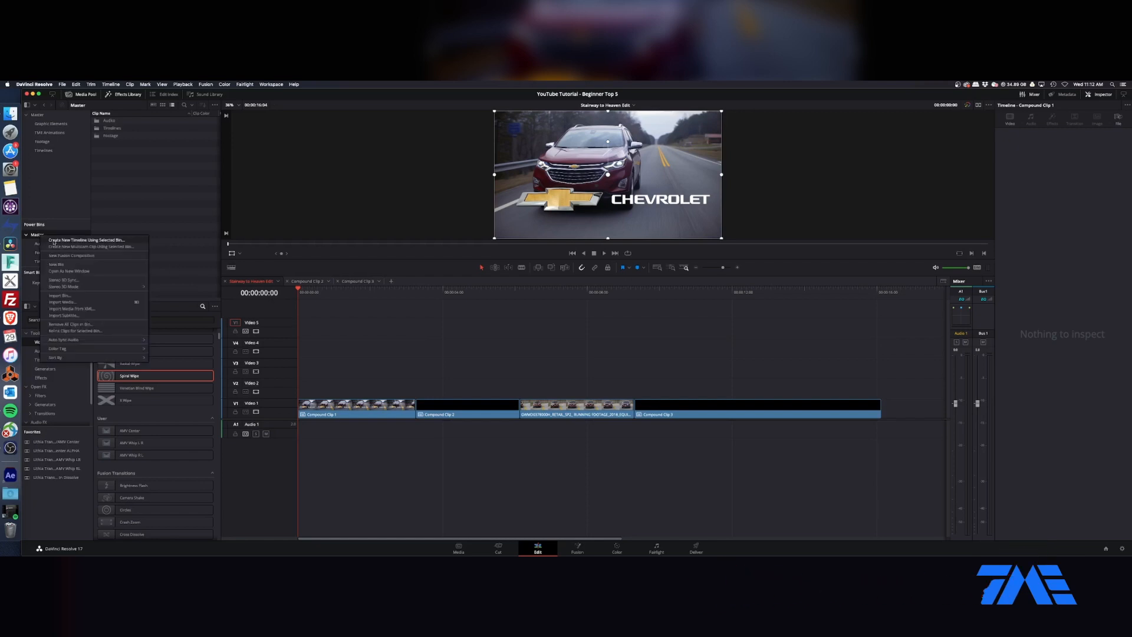
left_click(69, 267)
type("Elements")
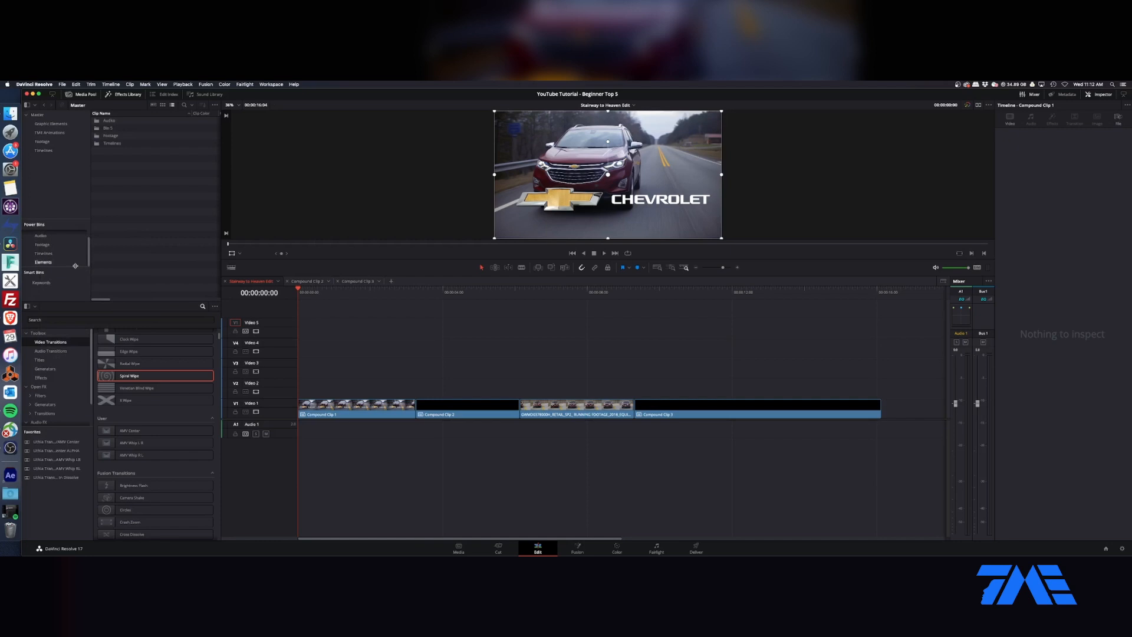
key("Return")
scroll(43, 239, "up", 2)
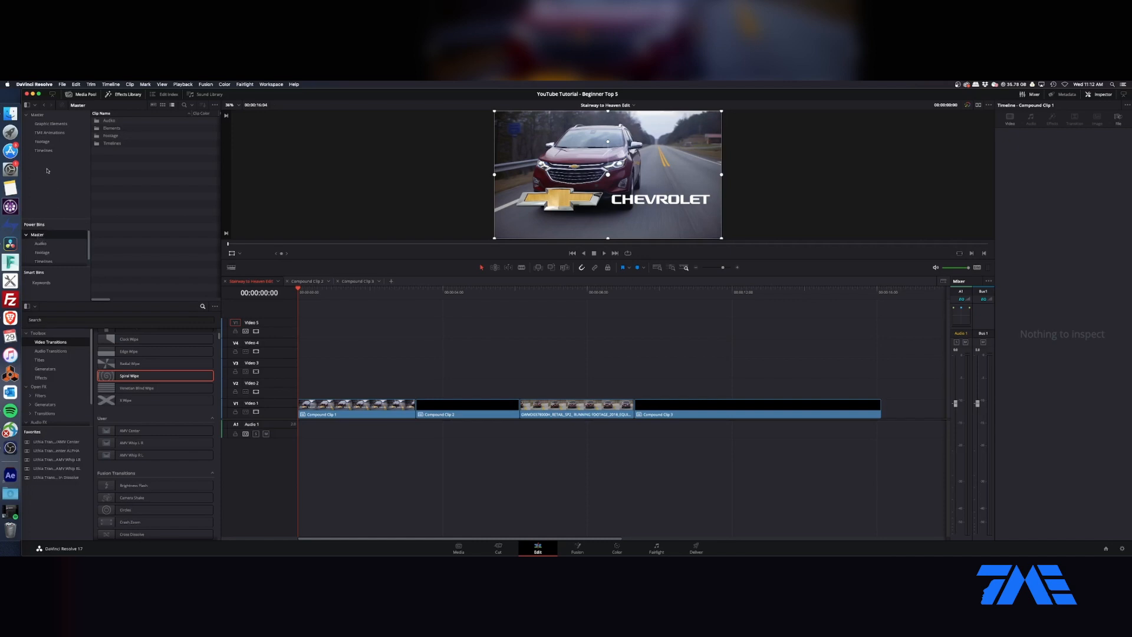
- Copy the Audio, Footage, Timelines and Elements power bins into the project's own Master bin
left_click(41, 243)
left_click_drag(88, 245, 61, 180)
left_click(48, 264, "shift")
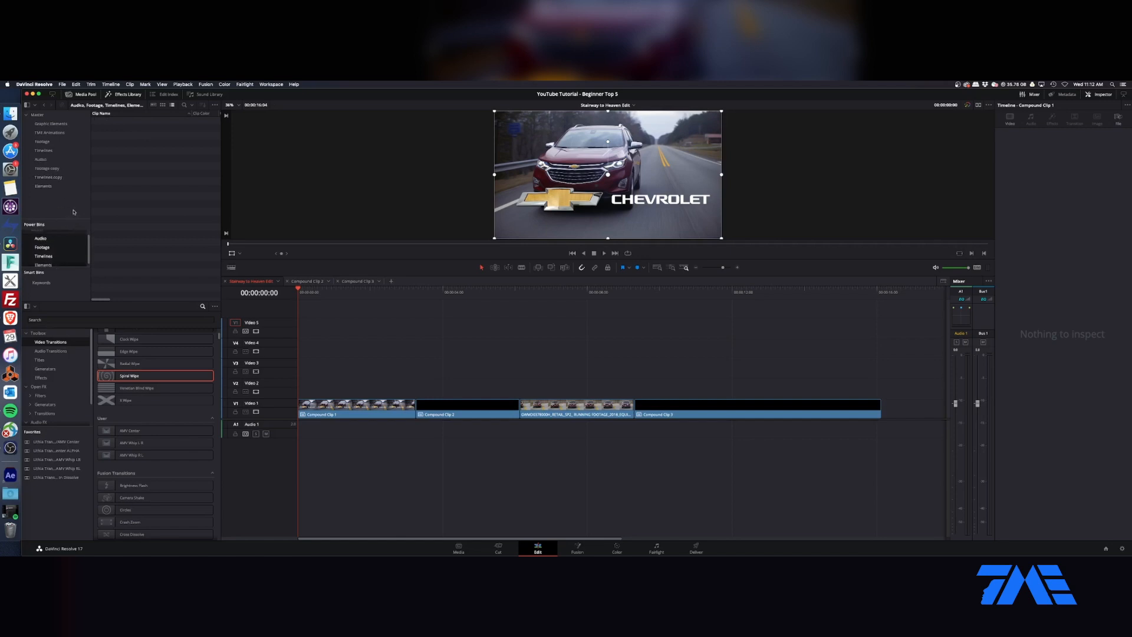
left_click(63, 199)
left_click(41, 159)
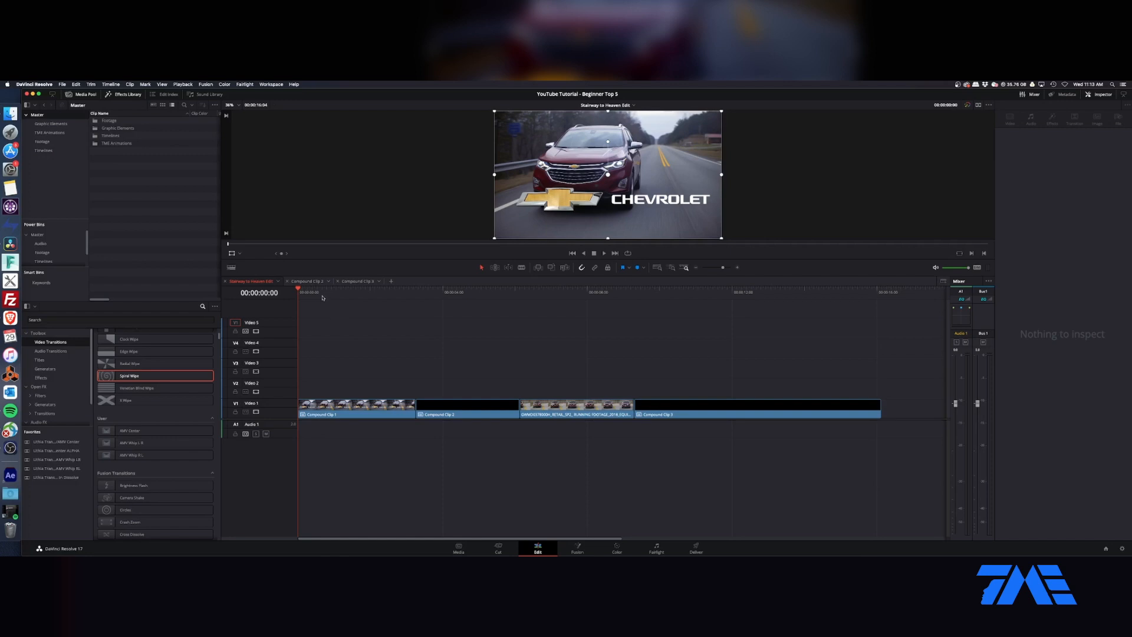
- Play the edit from the start of the timeline and place a timeline marker at 00:00:02:08
left_click_drag(321, 296, 284, 295)
key("space")
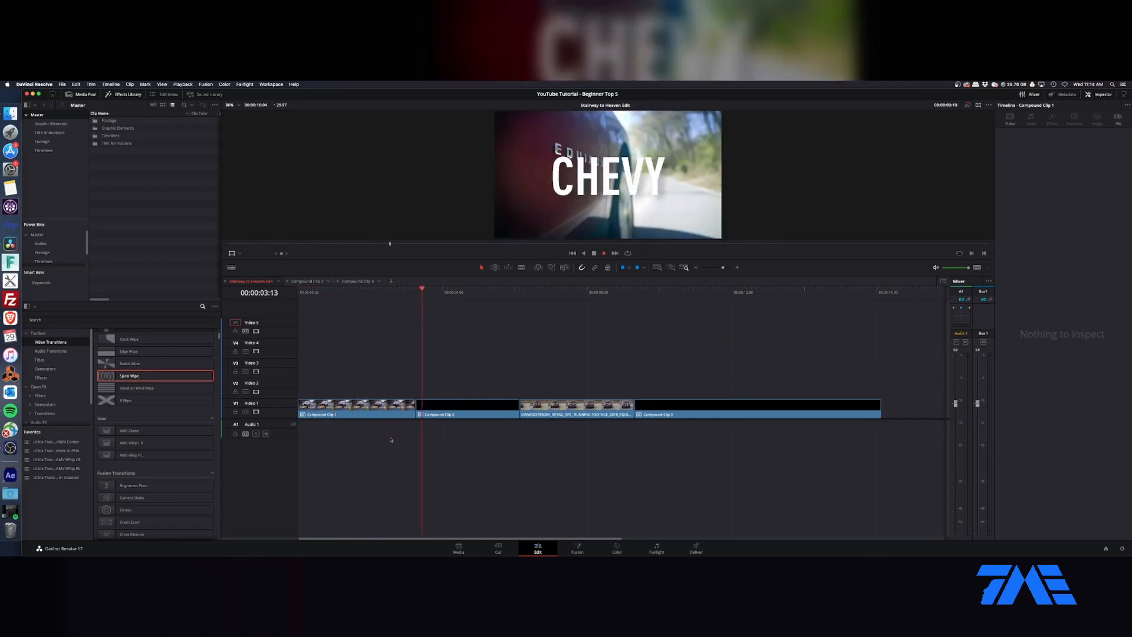
key("space")
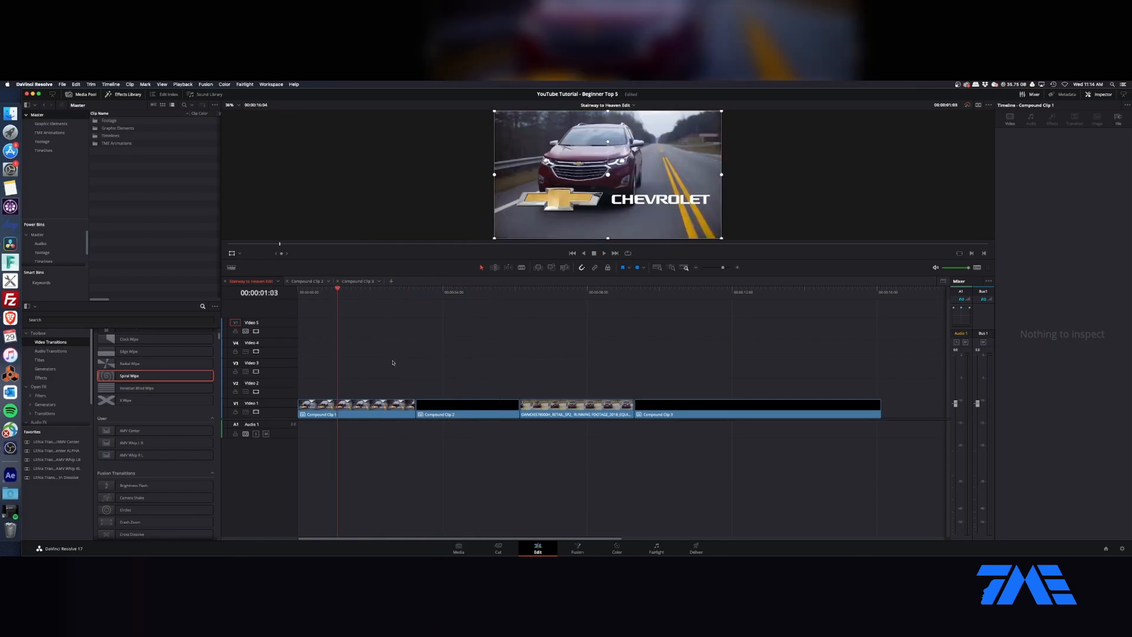
left_click_drag(356, 292, 380, 293)
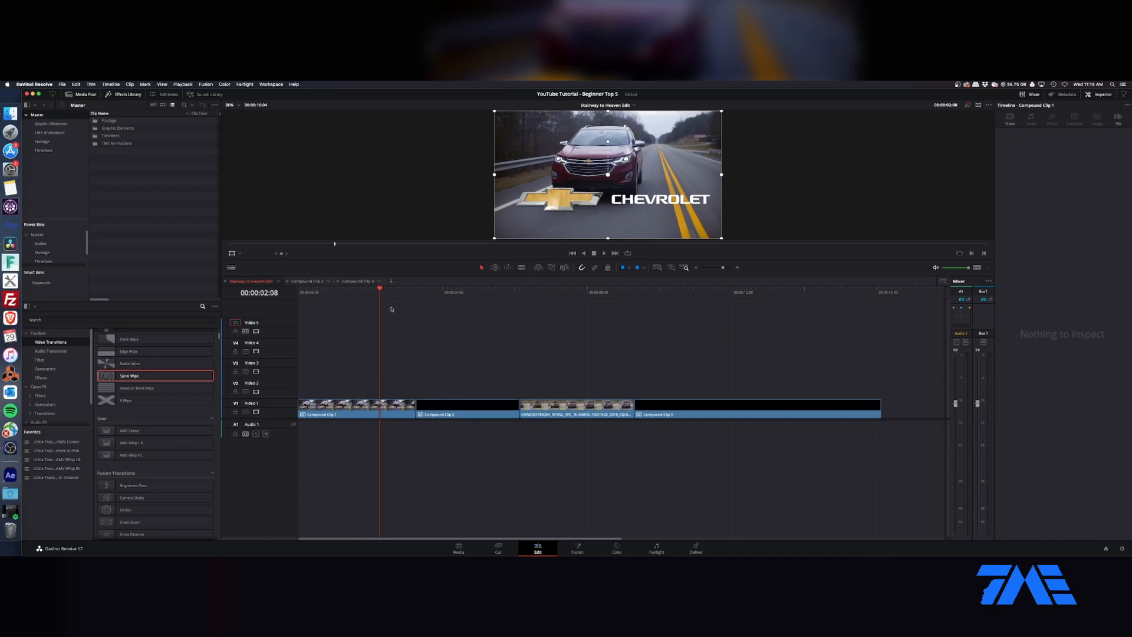
key("m")
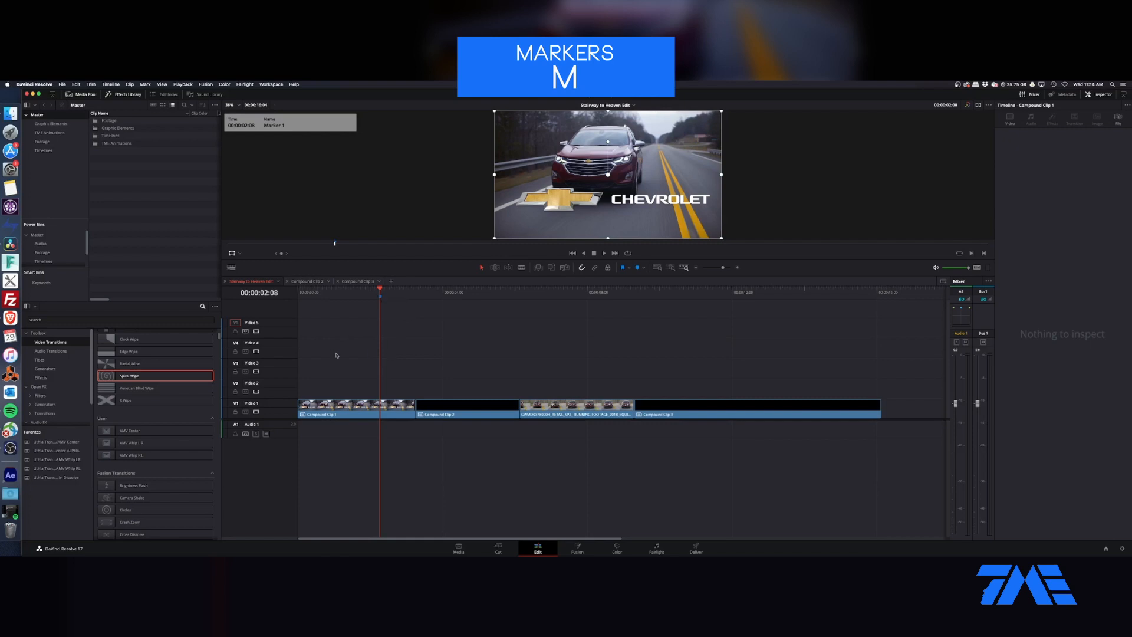
- Place a clip marker on Compound Clip 1 at 00:00:01:17
left_click(392, 412)
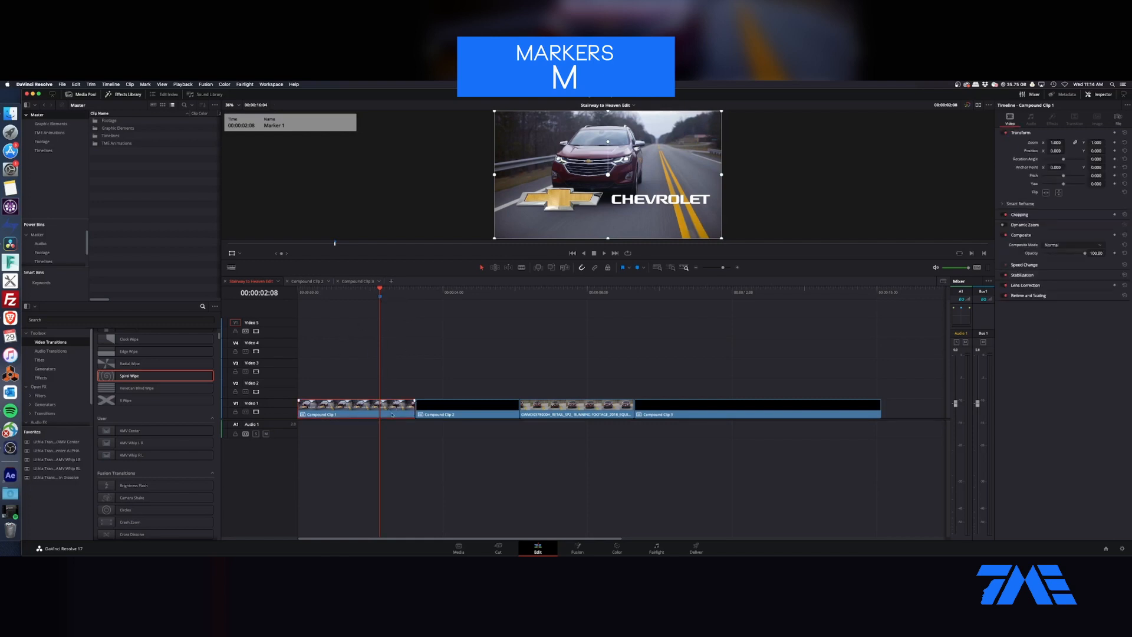
left_click_drag(379, 290, 354, 291)
key("m")
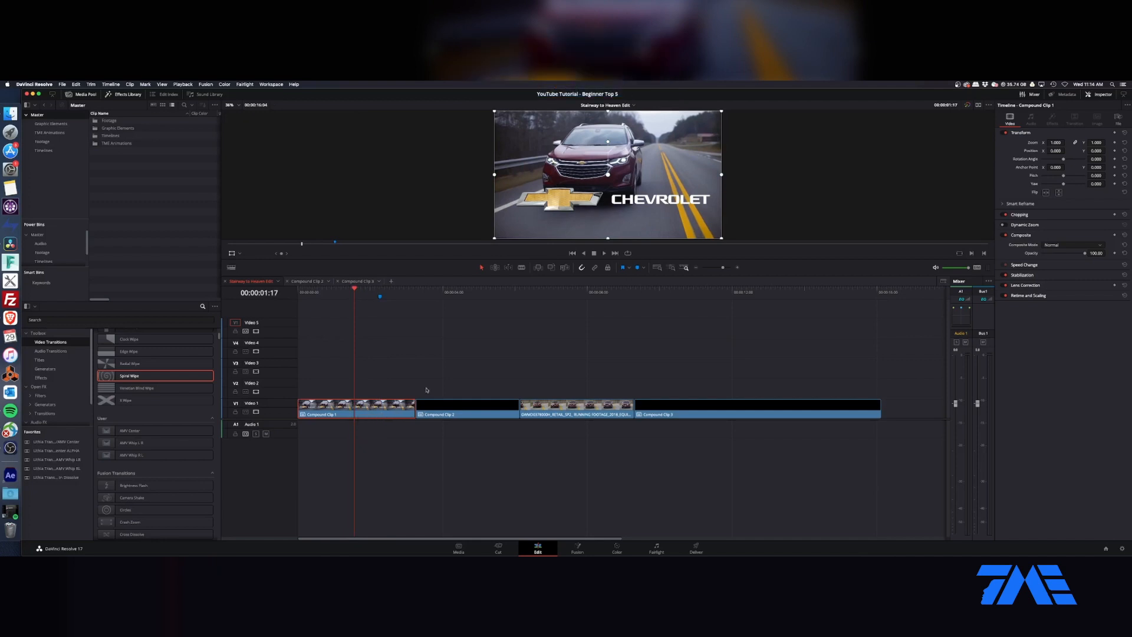
- Place clip markers on the Equinox running footage clip at 00:00:07:12, 00:00:08:09 and 00:00:06:26
left_click(564, 298)
left_click(595, 418)
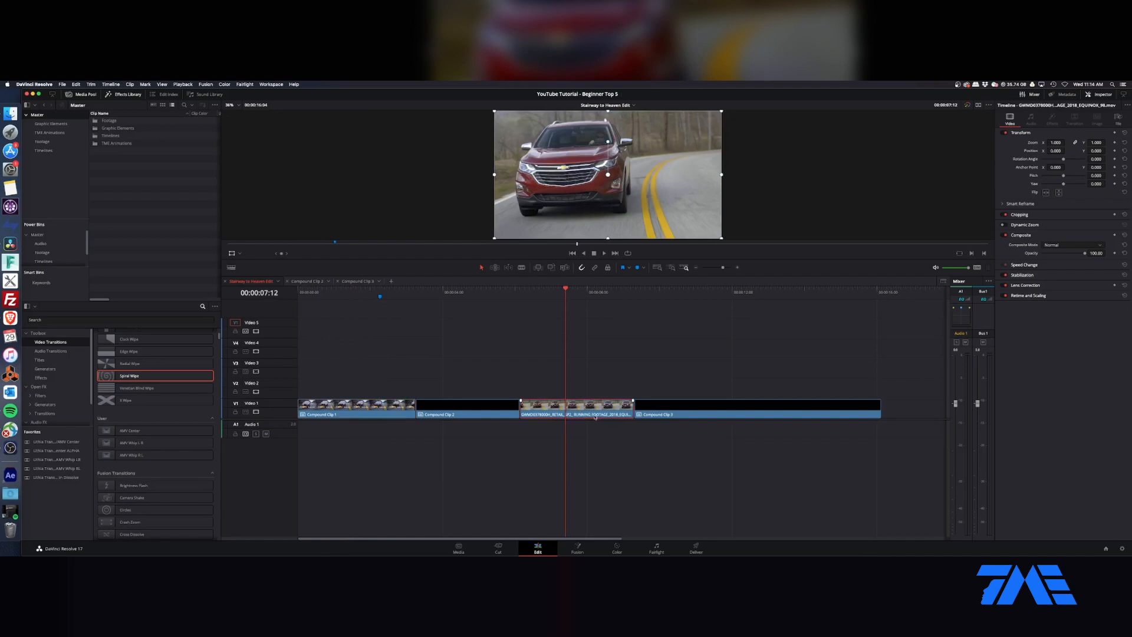
key("m")
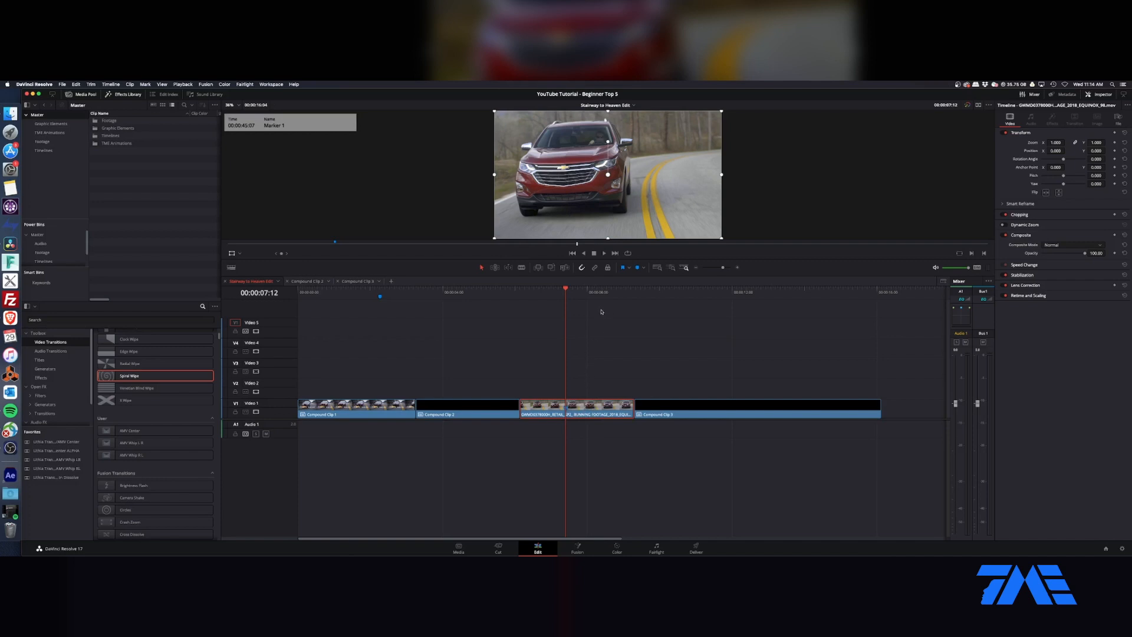
key("space")
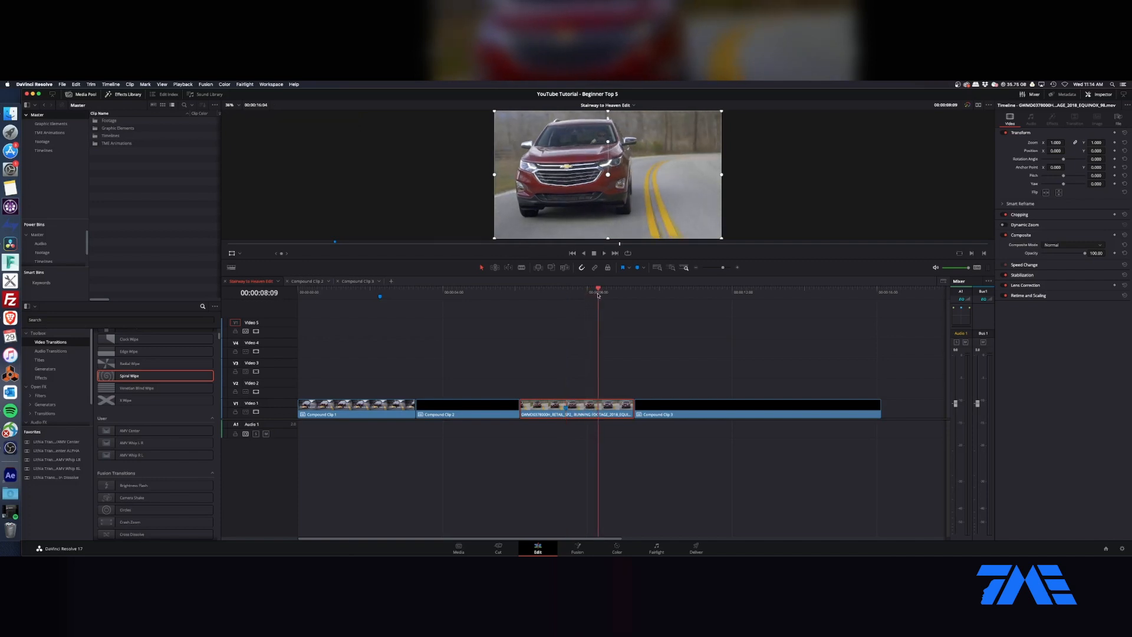
key("m")
left_click_drag(598, 296, 547, 304)
key("m")
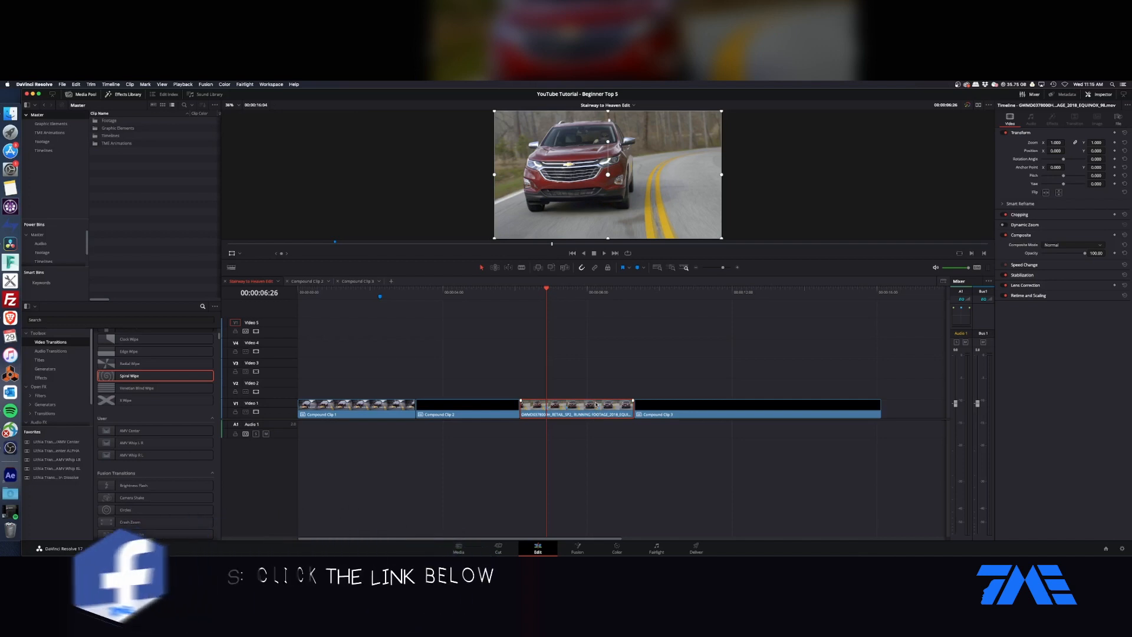
- Add timeline markers above Compound Clip 2, above the Equinox footage clip and at 00:00:12:05 above Compound Clip 3
left_click(380, 295)
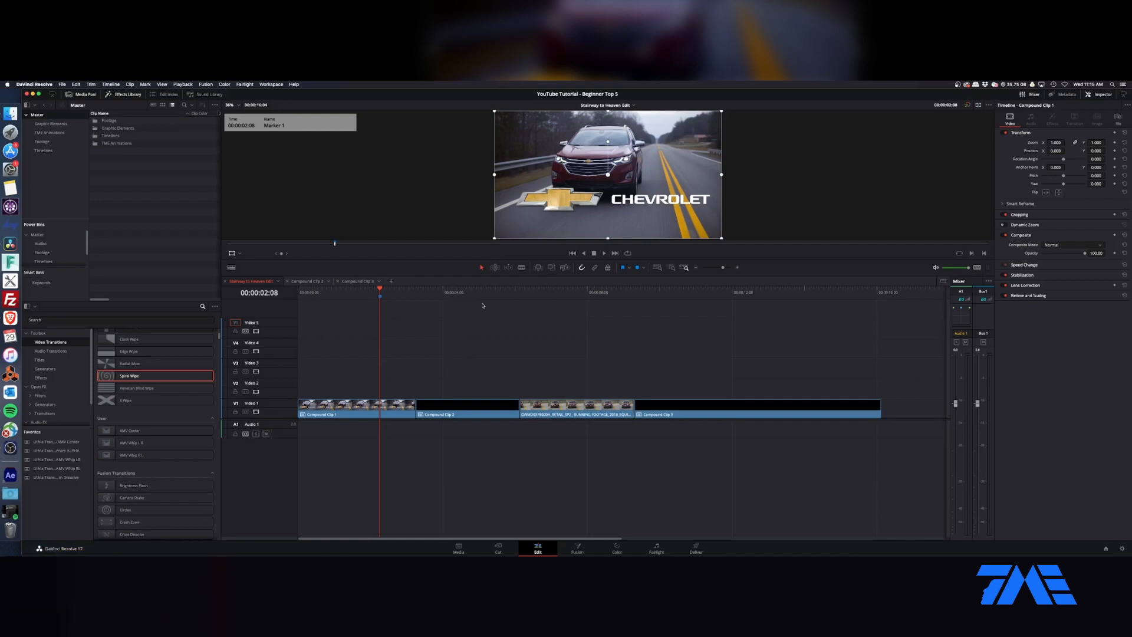
key("shift+Down")
left_click_drag(557, 293, 605, 294)
key("m")
left_click(685, 294)
left_click_drag(684, 293, 841, 291)
key("m")
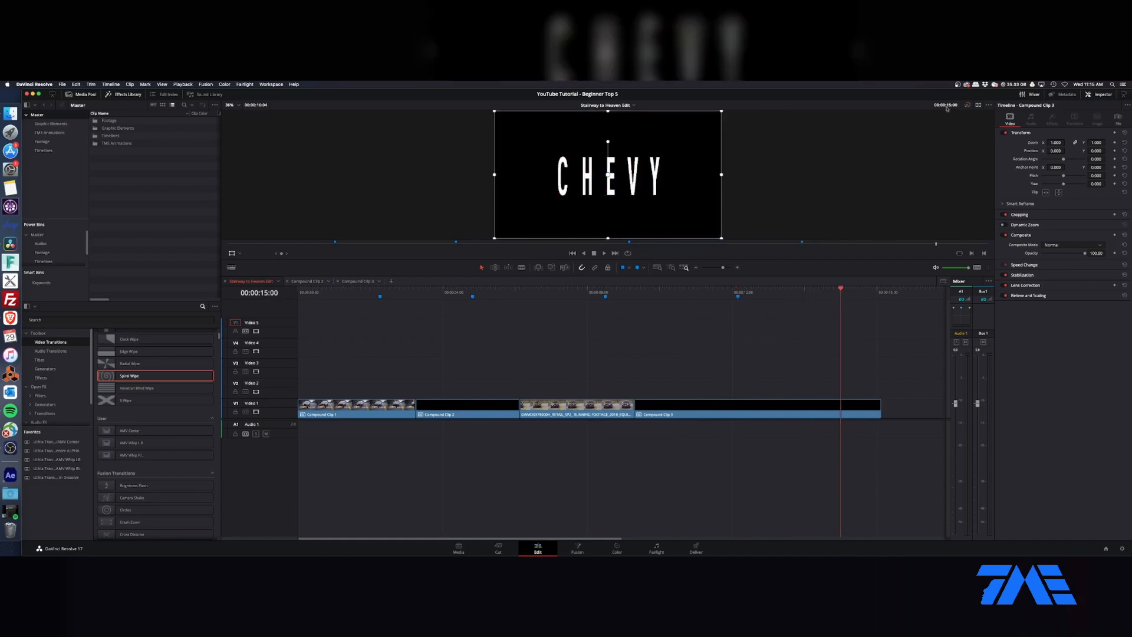
- Jump the playhead to exactly 00:00:15:00 by timecode and place a timeline marker there
left_click(791, 293)
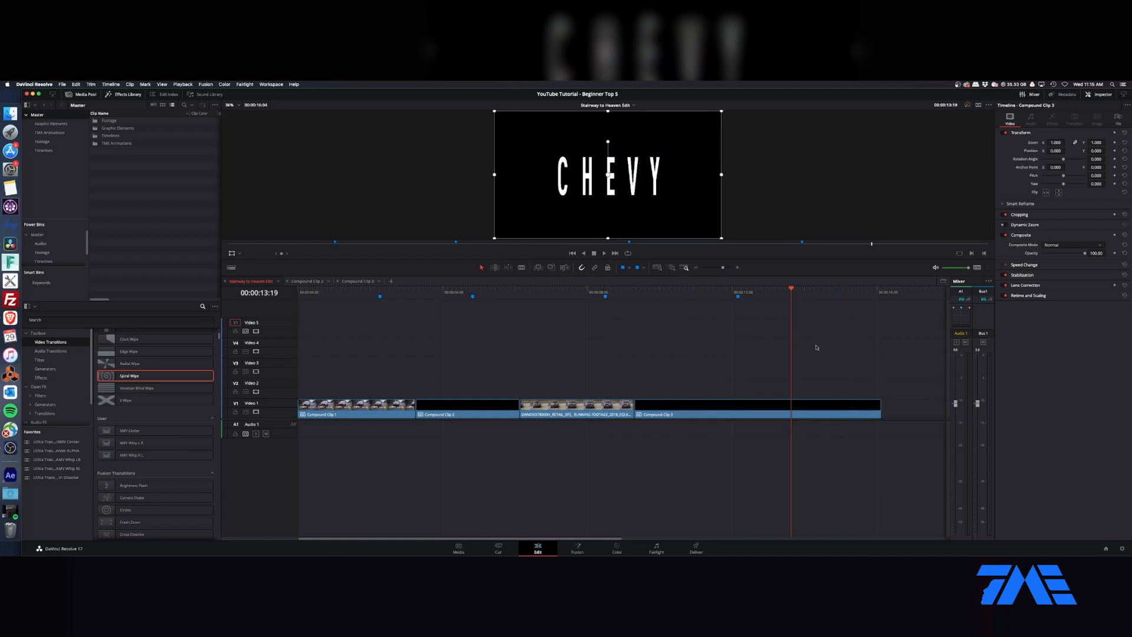
left_click(949, 108)
type("150")
key("Return")
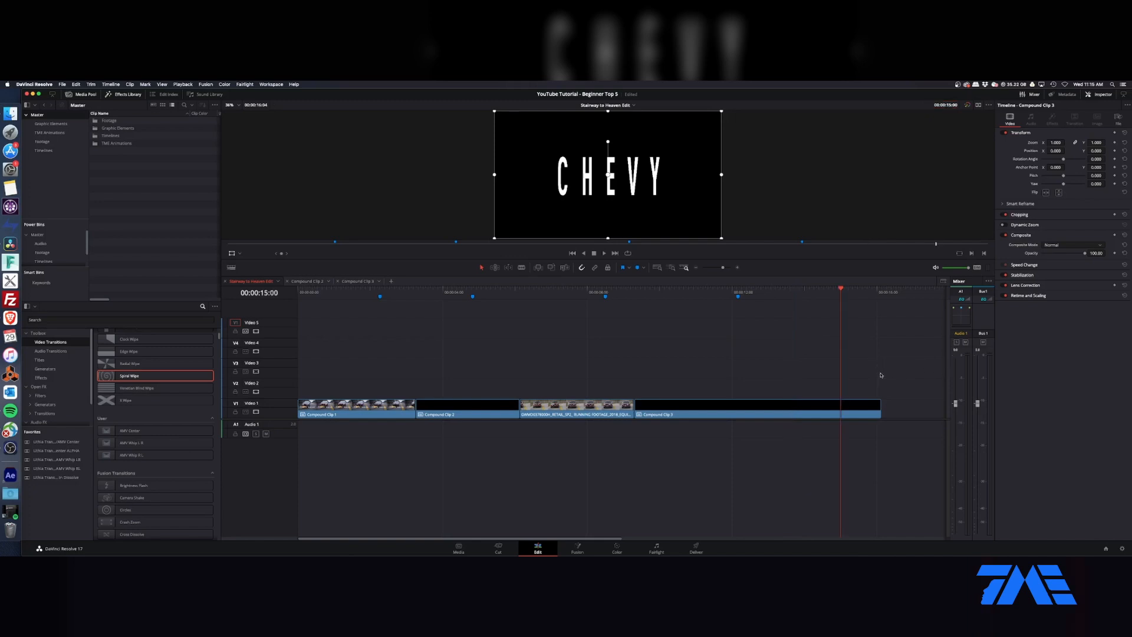
key("m")
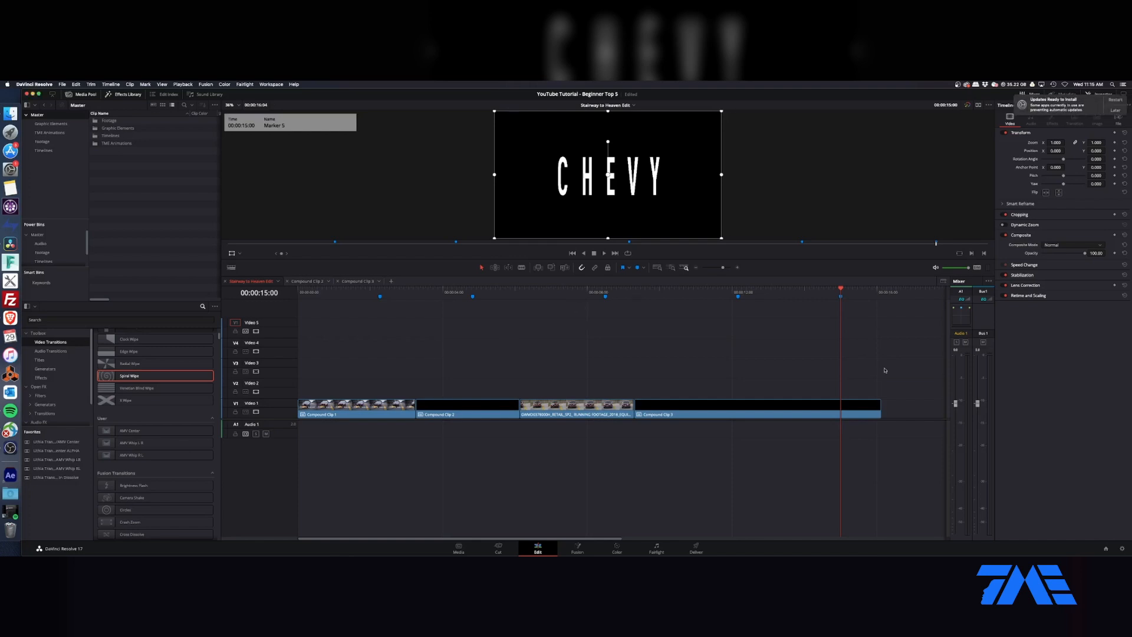
- Trim the end of Compound Clip 3 to the 00:00:15:00 marker with Extend Edit and save the project
left_click_drag(880, 411, 910, 424)
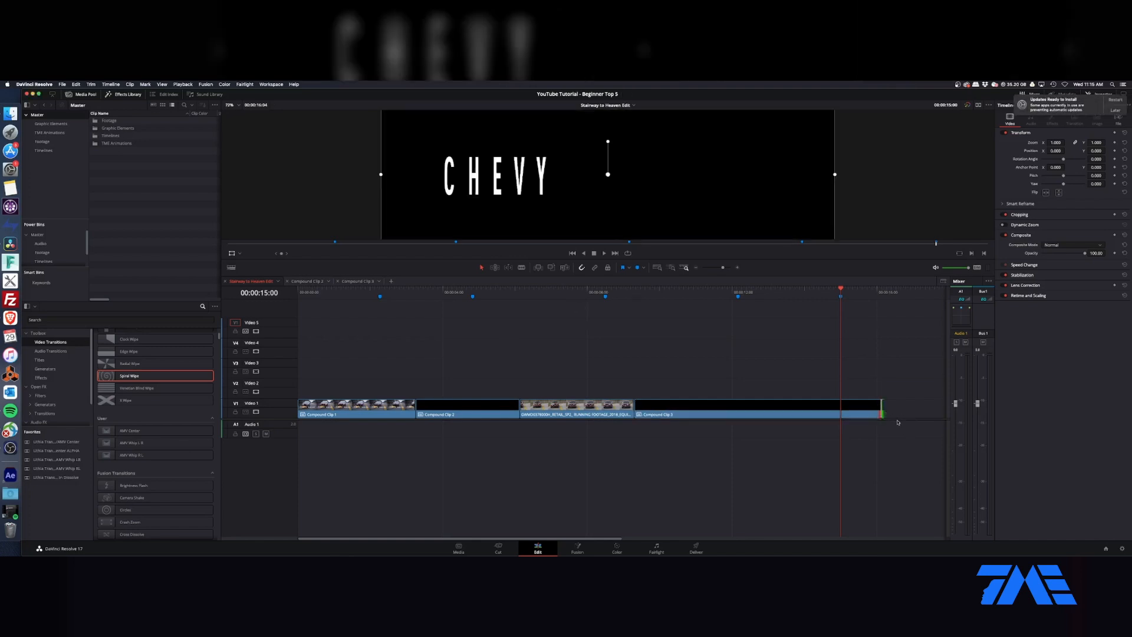
key("e")
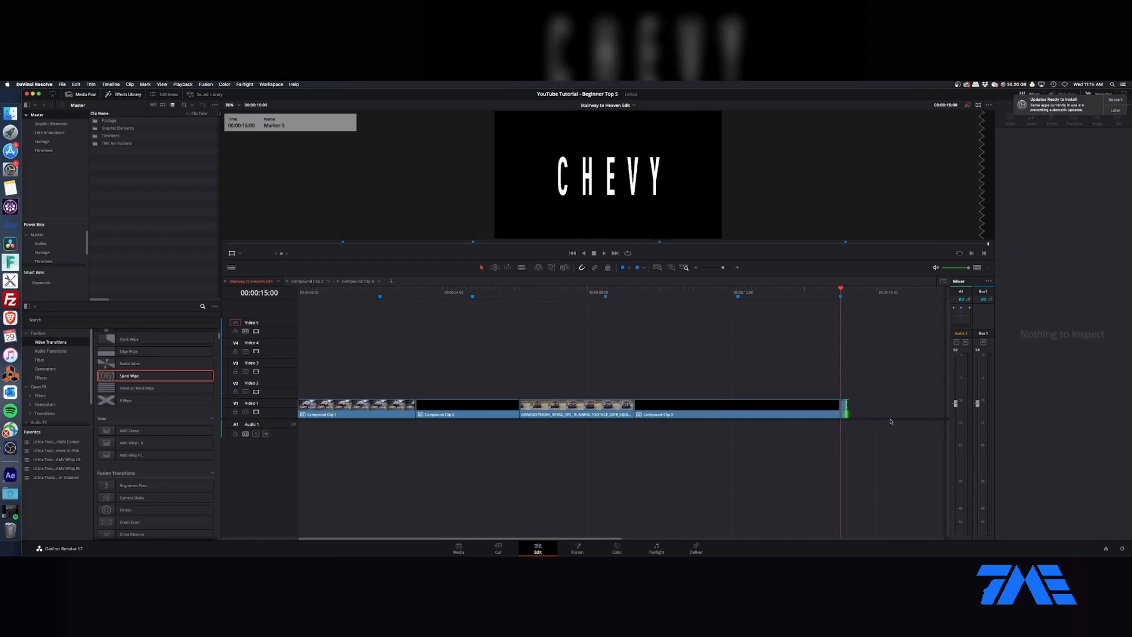
key("super+s")
- Trim the end of Compound Clip 1 to the 00:00:02:08 marker with Extend Edit and move Compound Clip 2 up against it
left_click(380, 294)
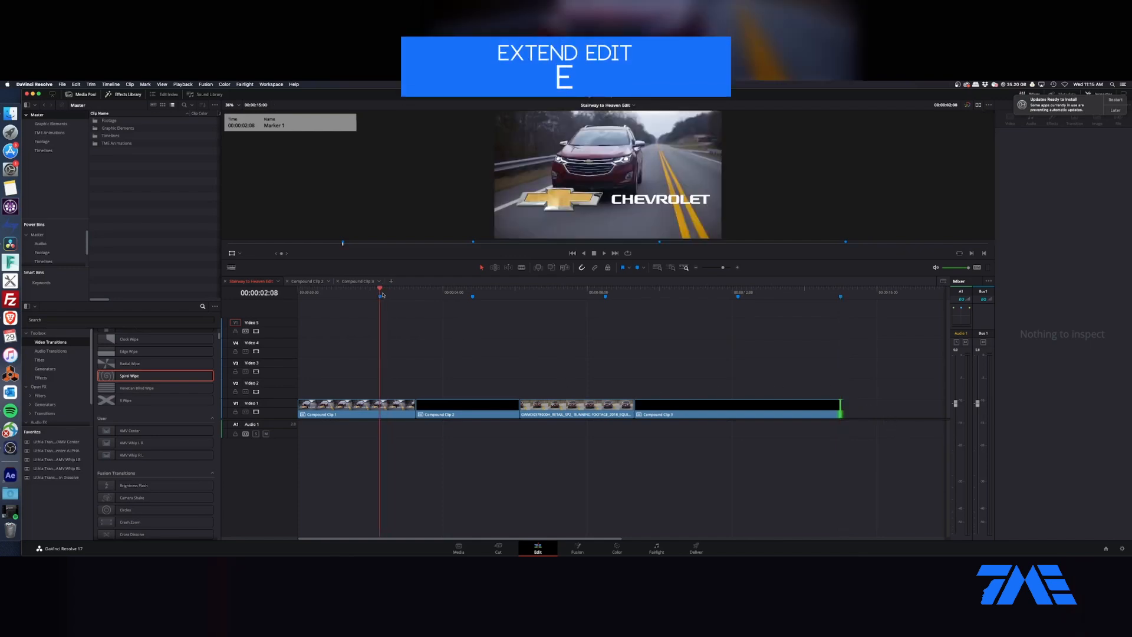
left_click(418, 413)
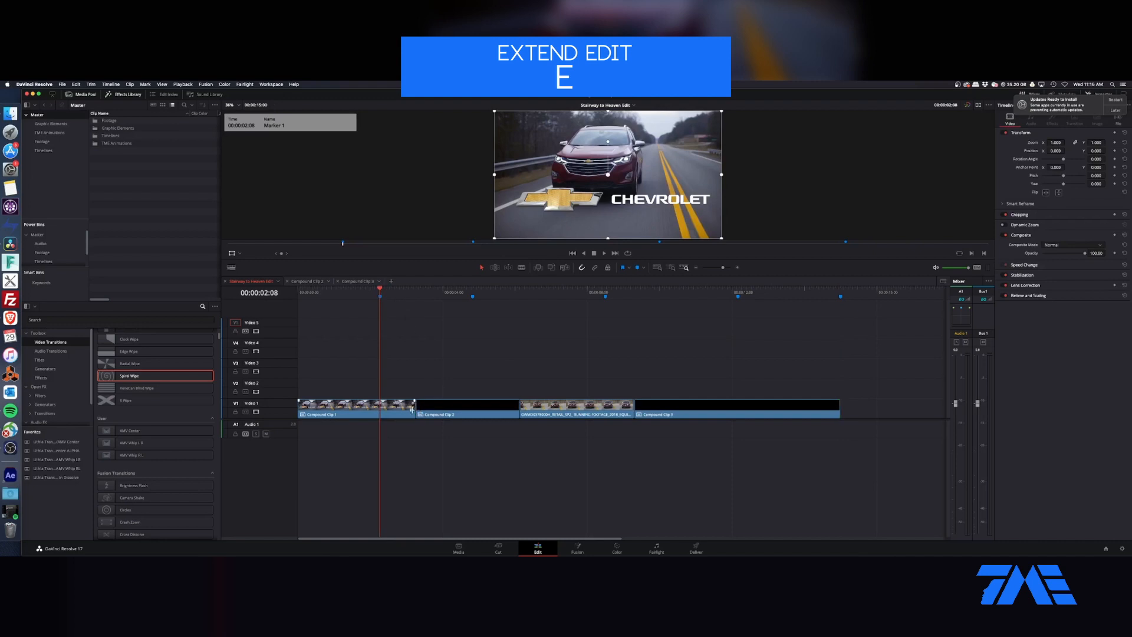
key("e")
left_click_drag(436, 411, 399, 410)
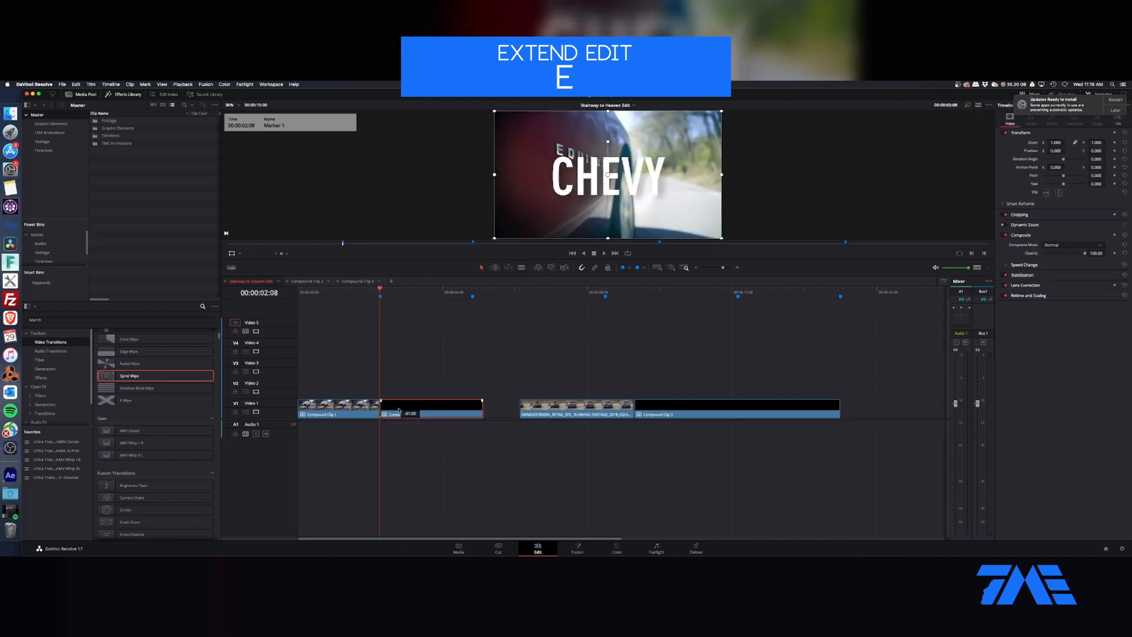
- Trim the end of Compound Clip 2 to the second marker with Extend Edit and move the Equinox footage clip against it
left_click(474, 289)
left_click(481, 411)
key("e")
left_click_drag(549, 408, 501, 408)
- Extend the end of the Equinox footage clip to the third marker and move Compound Clip 3 against it
left_click(605, 290)
left_click(586, 408)
key("e")
left_click_drag(663, 410, 635, 410)
- Trim the end of Compound Clip 3 to the 00:00:12:05 marker with Extend Edit
left_click_drag(844, 294, 787, 296)
left_click(807, 412)
key("e")
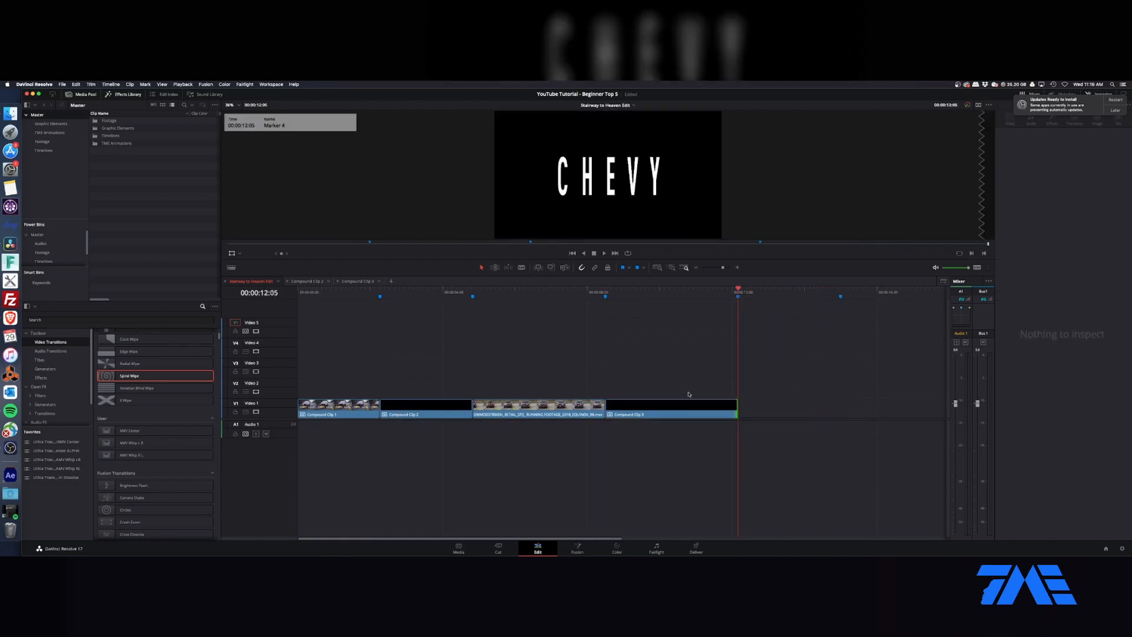
- Play the edit from near its start to review the clips fitted to the markers
mouse_move(345, 293)
left_mouse_down()
mouse_move(397, 293)
mouse_move(358, 298)
left_mouse_up()
key("space")
key("space")
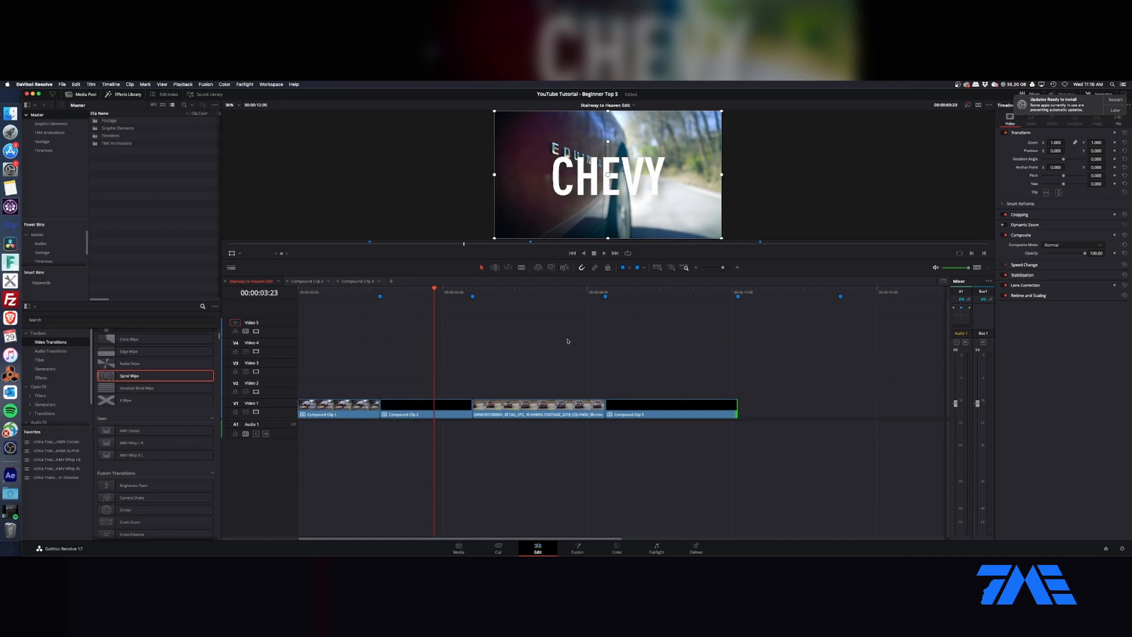
- Try to add the standard transition at the cut between Compound Clip 1 and Compound Clip 2
left_click(410, 418)
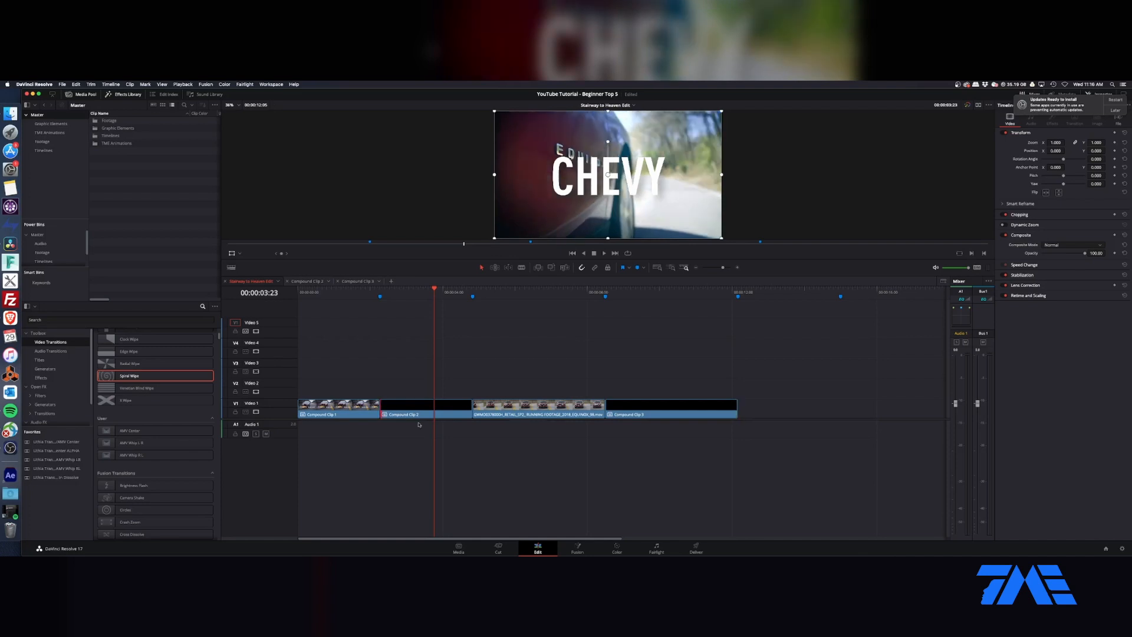
key("super+t")
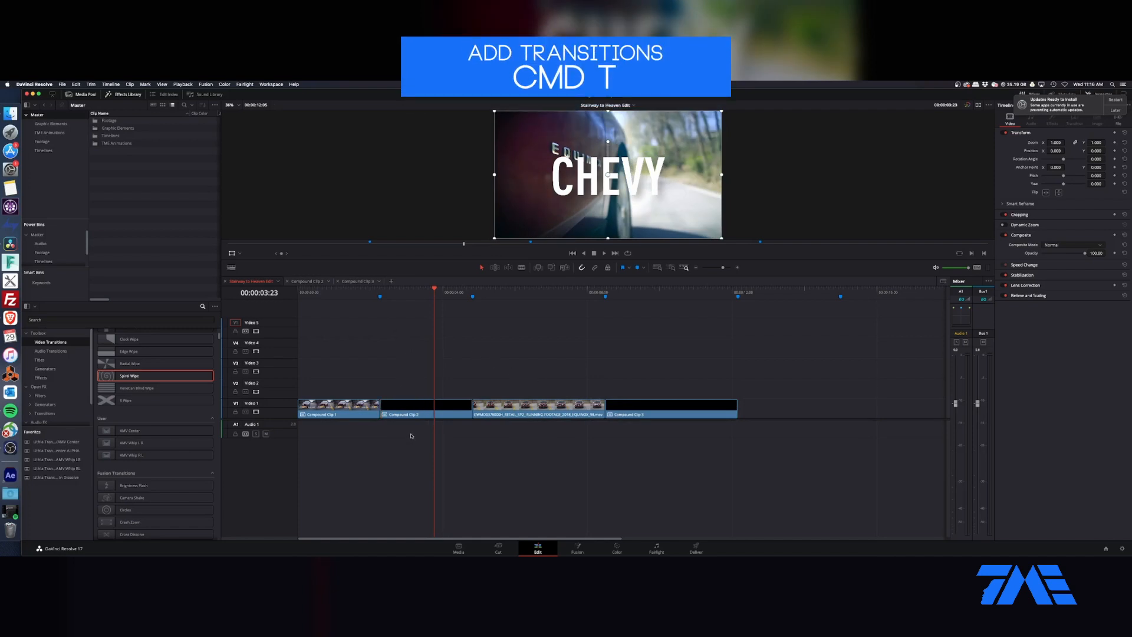
left_click(379, 407)
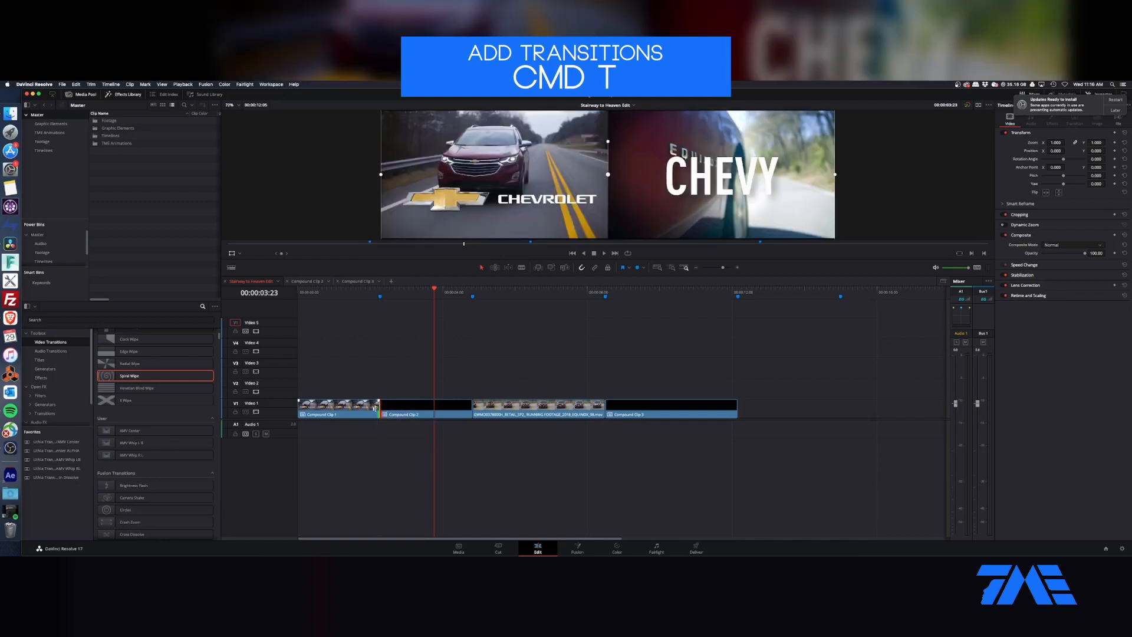
key("super+t")
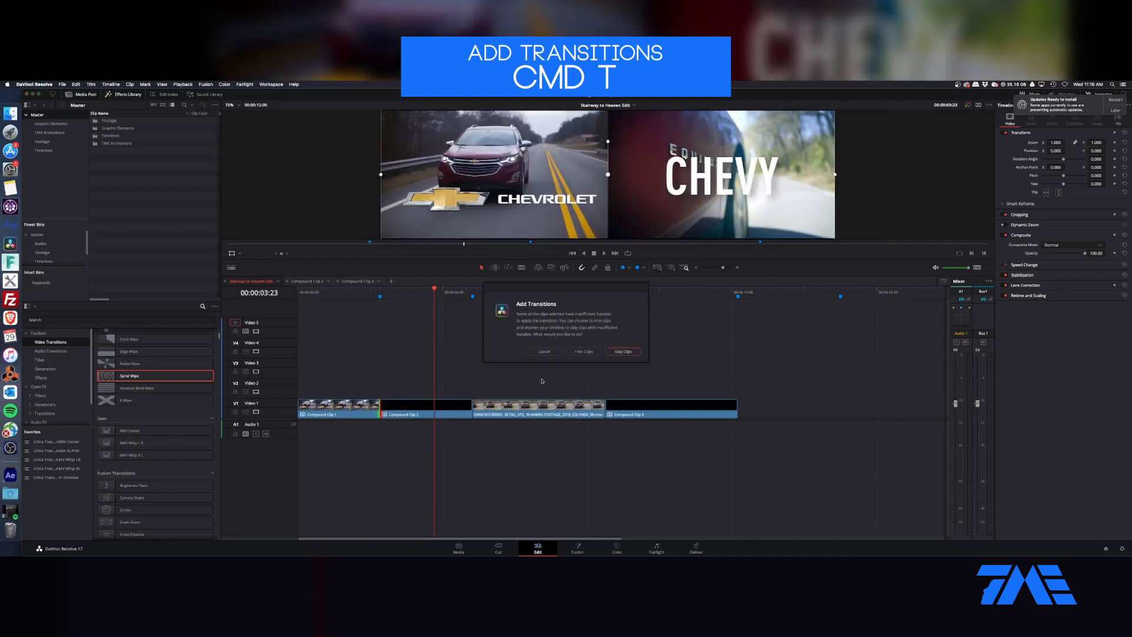
left_click(544, 352)
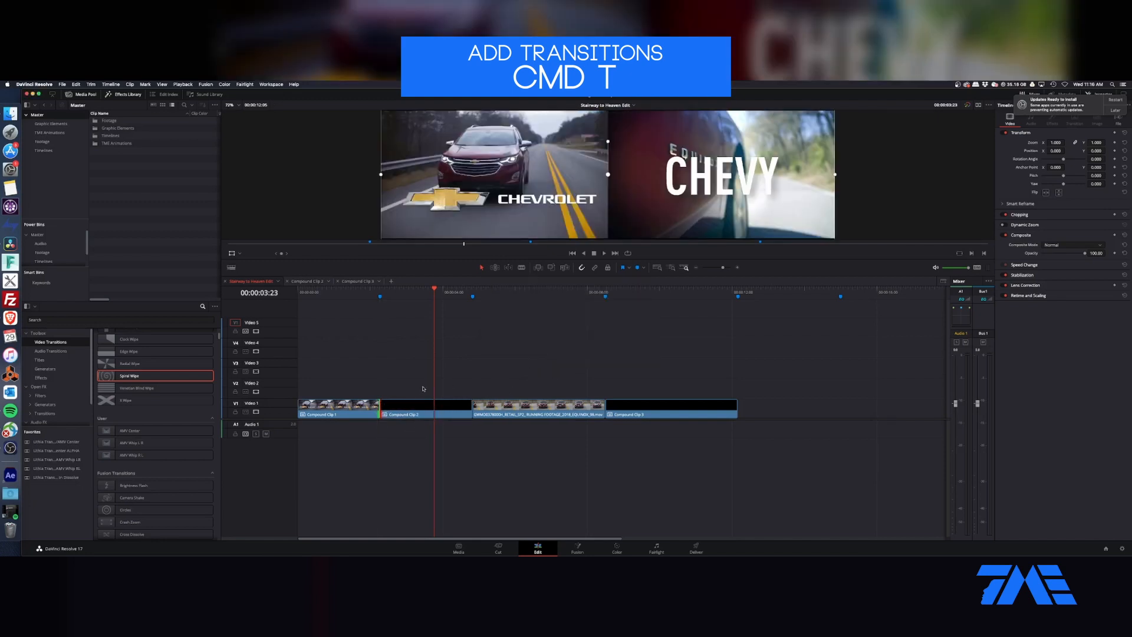
- Add the standard transition to the start of Compound Clip 2, play it back and save the project
left_click(384, 411)
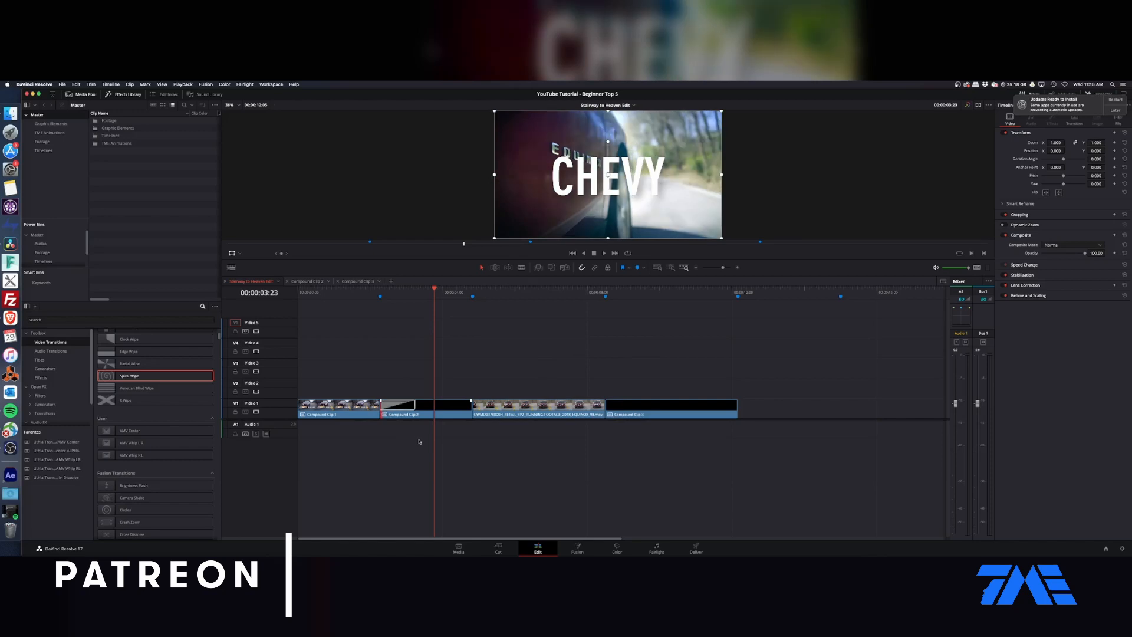
key("super+t")
key("slash")
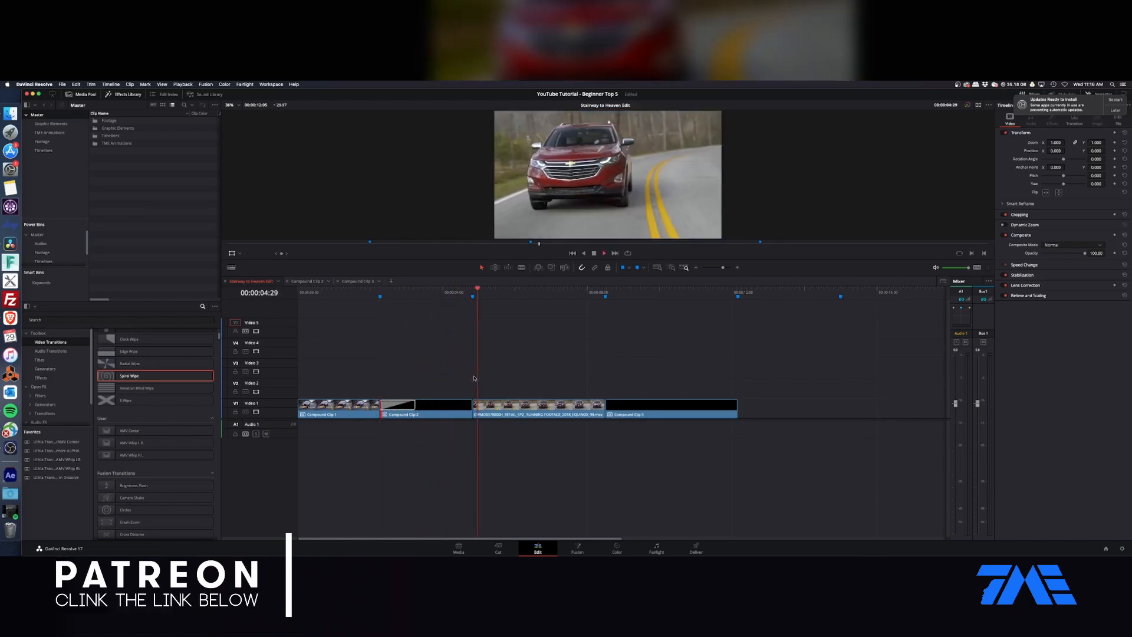
key("space")
key("super+s")
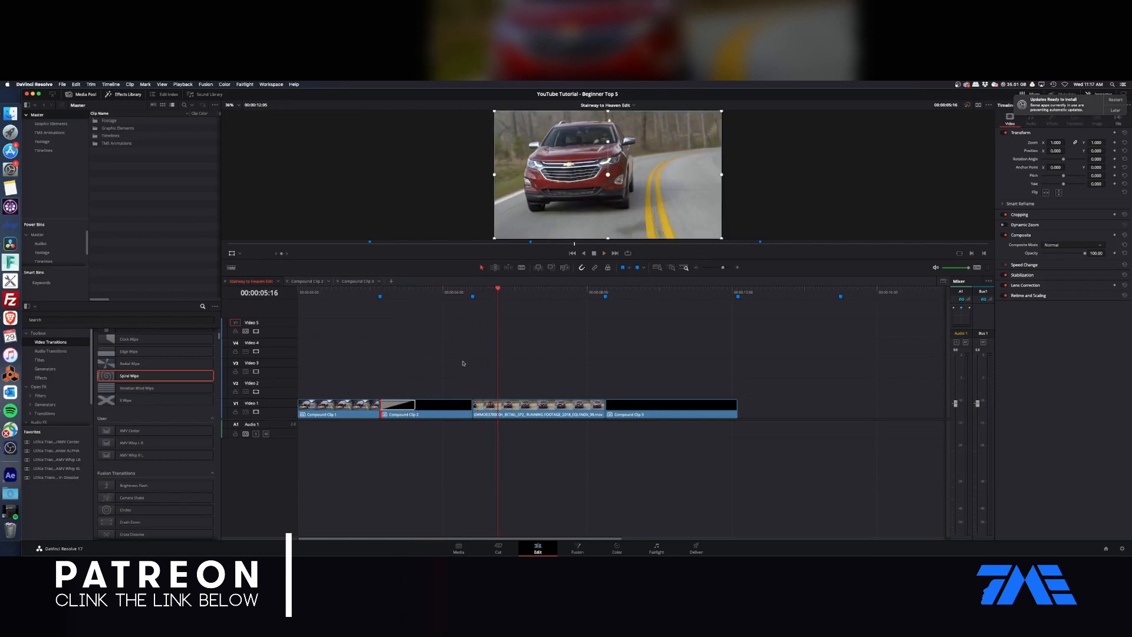
- Set Spiral Wipe as the standard transition
mouse_move(140, 376)
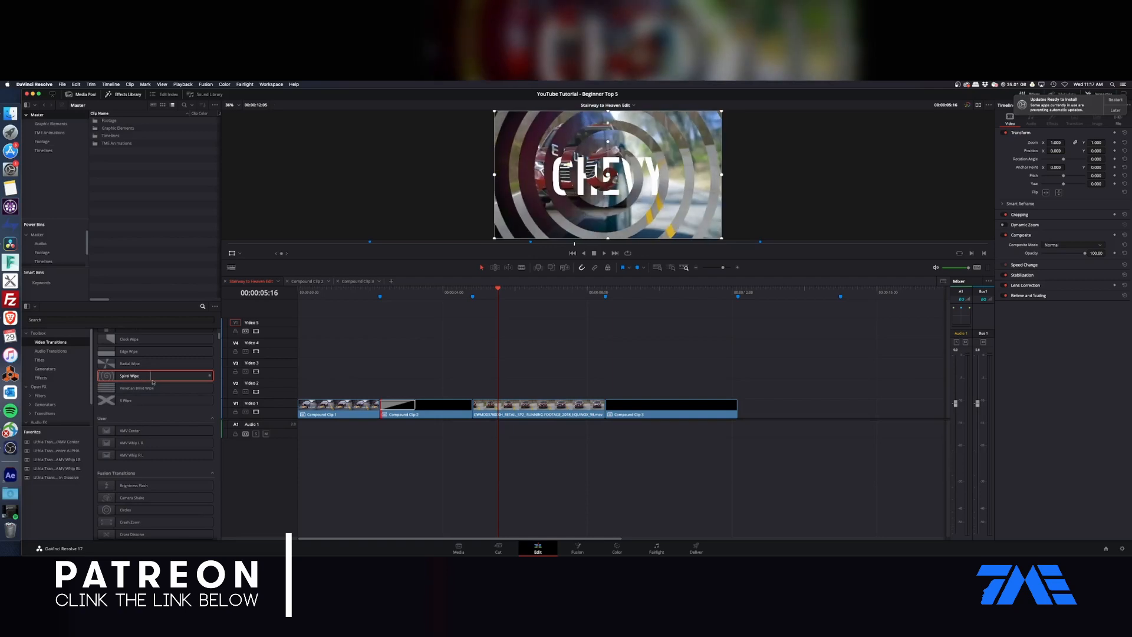
right_click(150, 377)
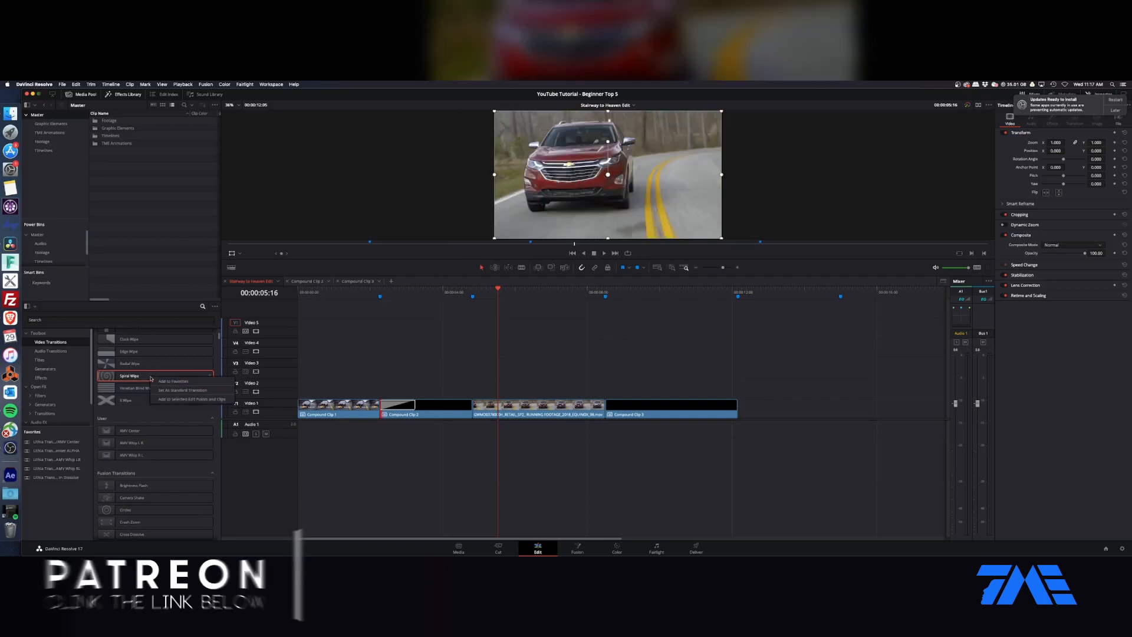
left_click(183, 391)
- Add the Spiral Wipe transition to the start of the Equinox footage clip and play it back
left_click(474, 408)
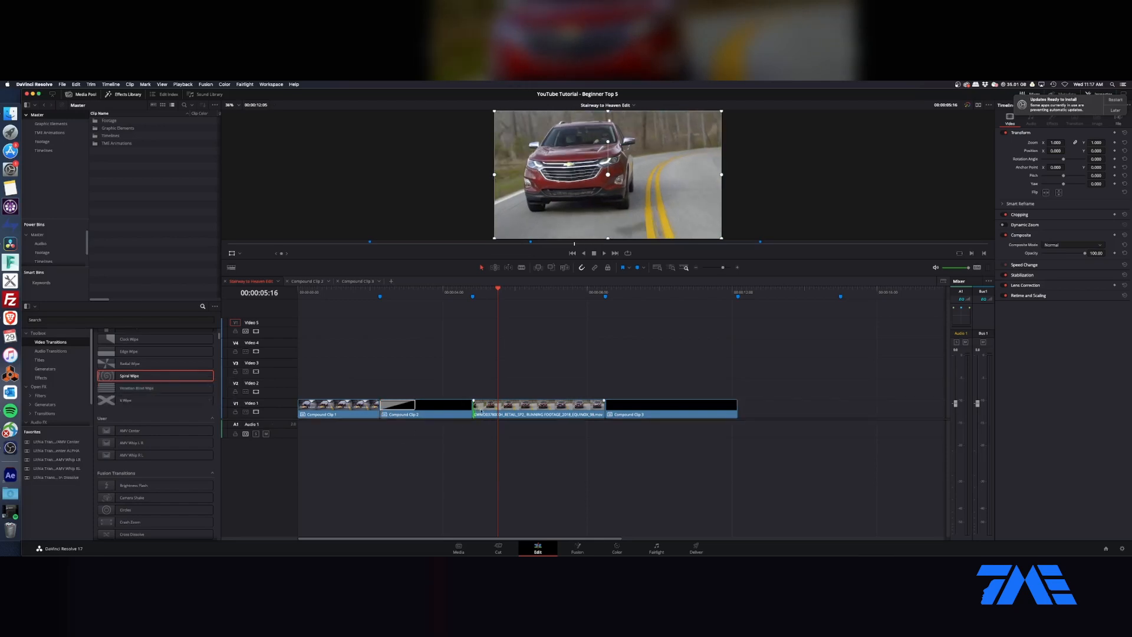
key("super+t")
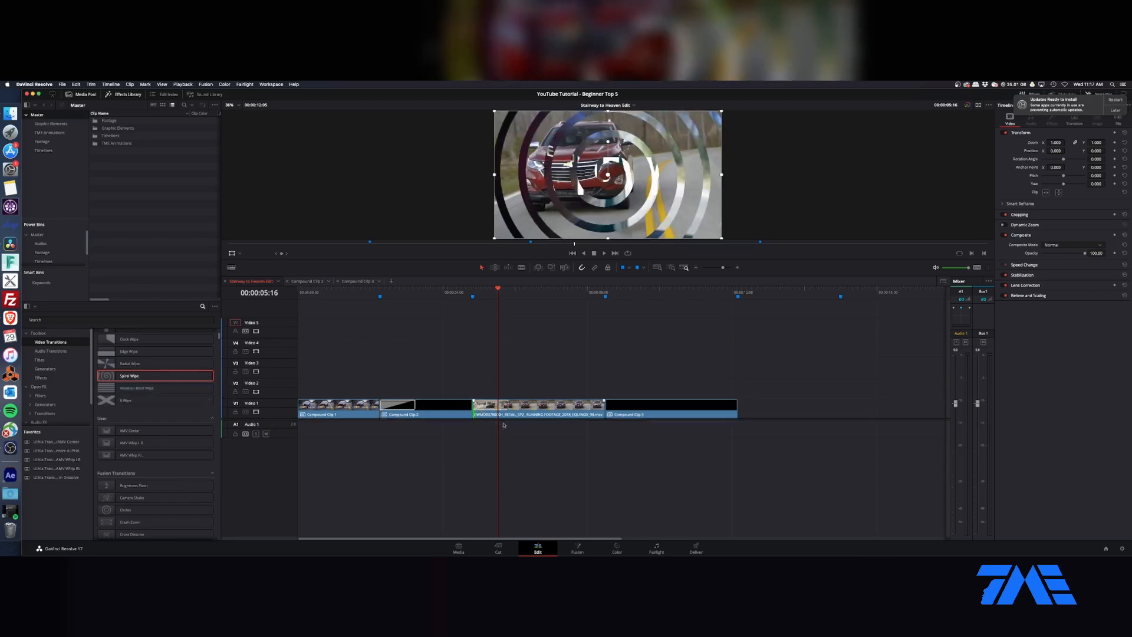
left_click(473, 292)
key("space")
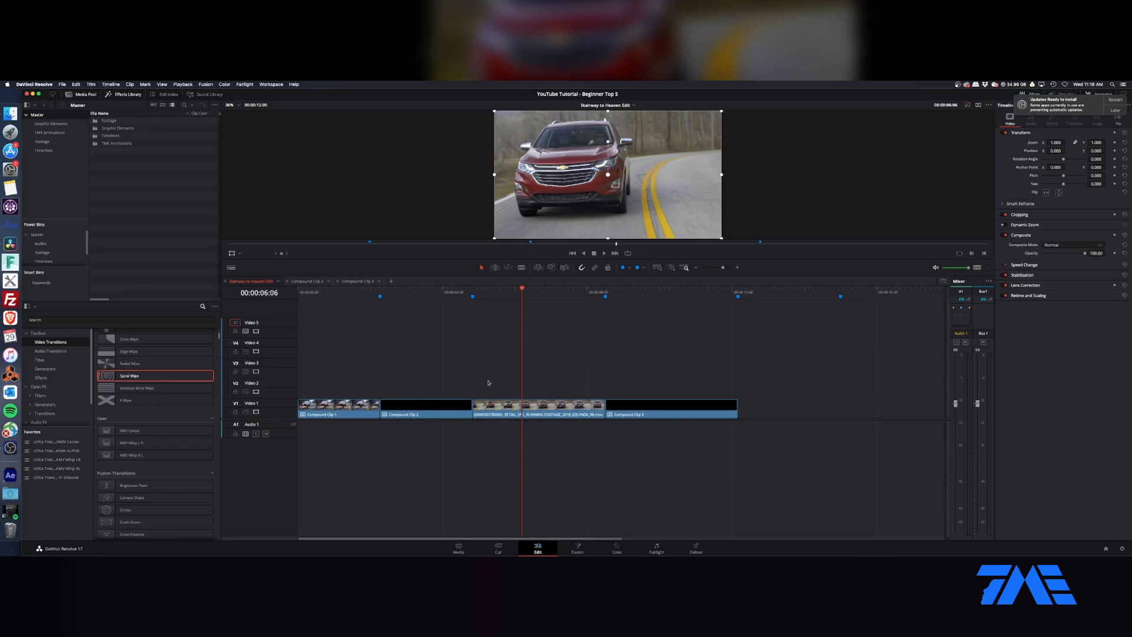
- Add the standard transition to the starts of Compound Clip 2, the Equinox footage clip and Compound Clip 3 all at once
left_click(386, 408)
left_click(382, 408)
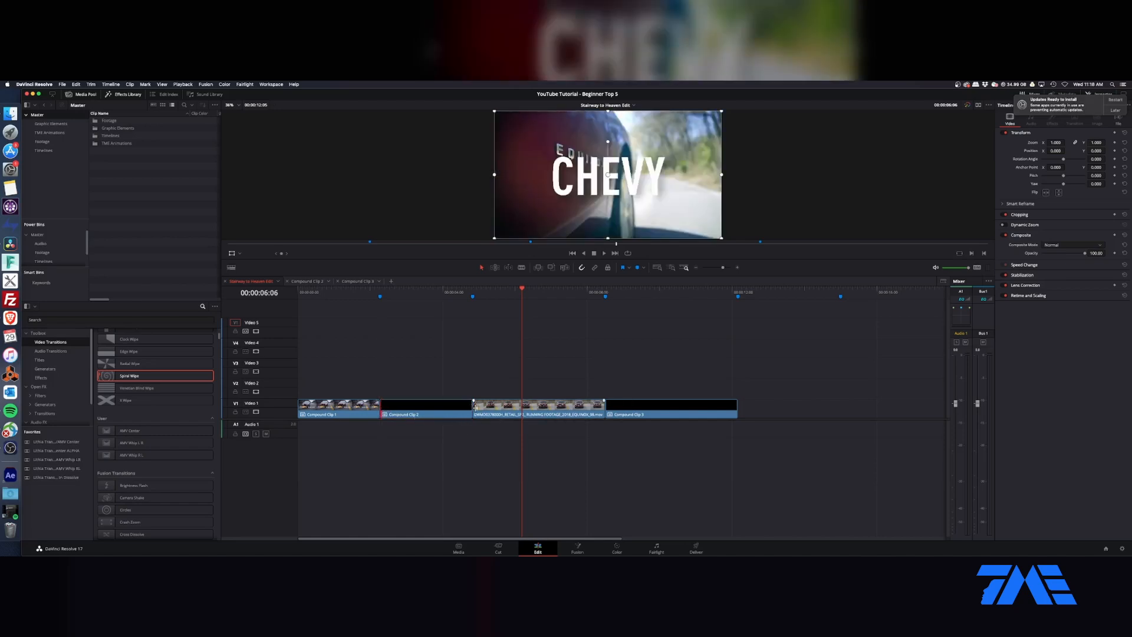
left_click(477, 409)
left_click(605, 406)
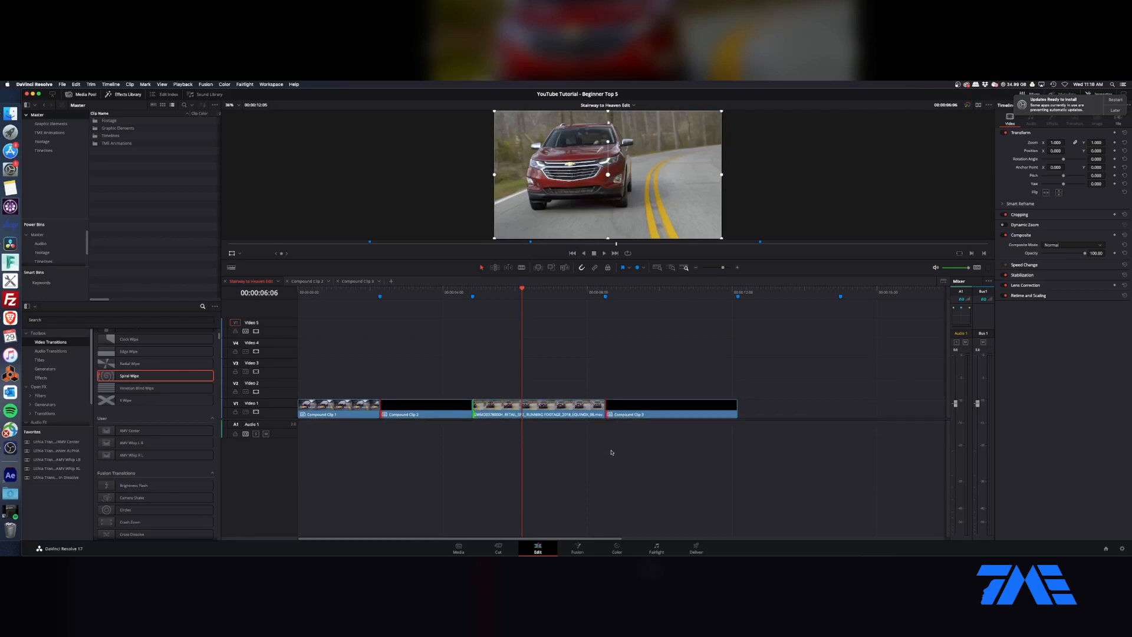
key("super+t")
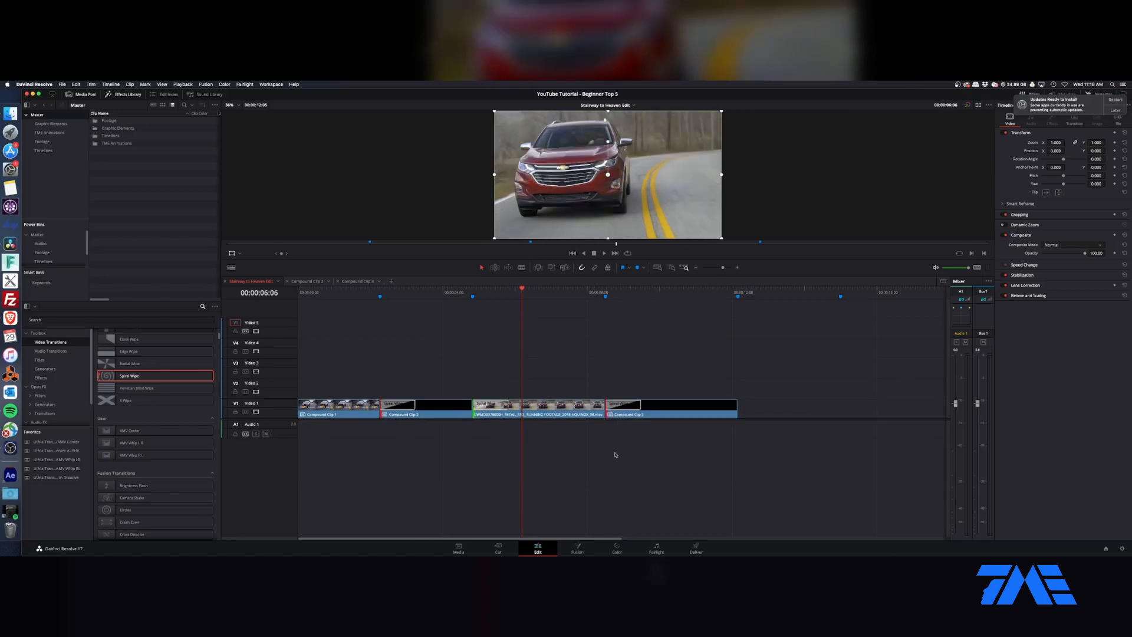
- Play back the three transitions from the first marker, undo adding them and save the project
left_click(379, 292)
key("space")
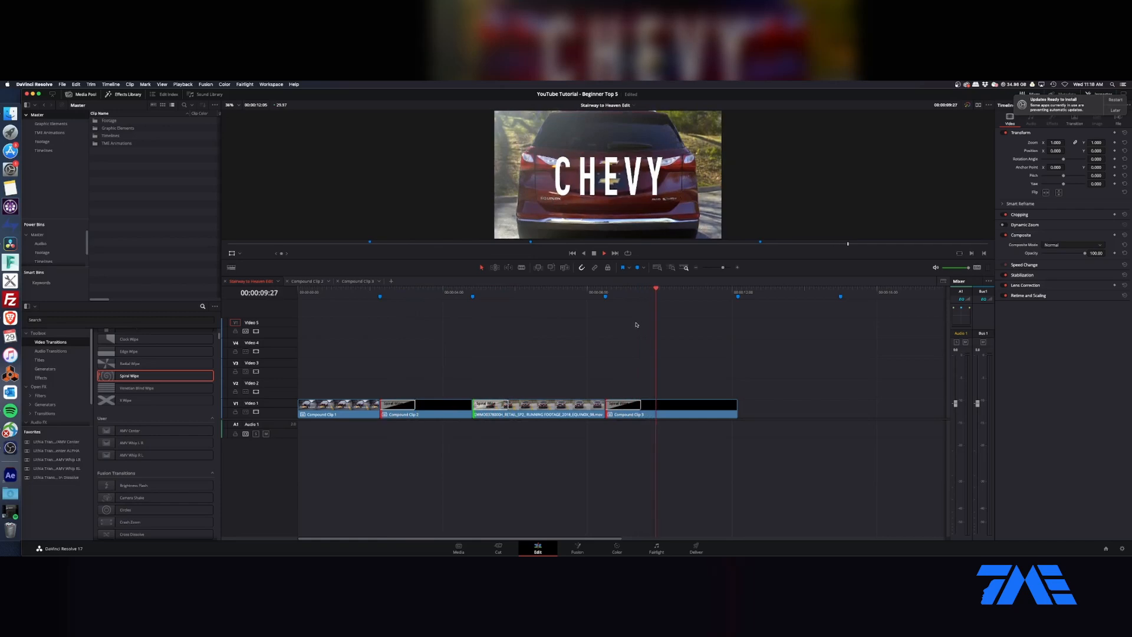
key("space")
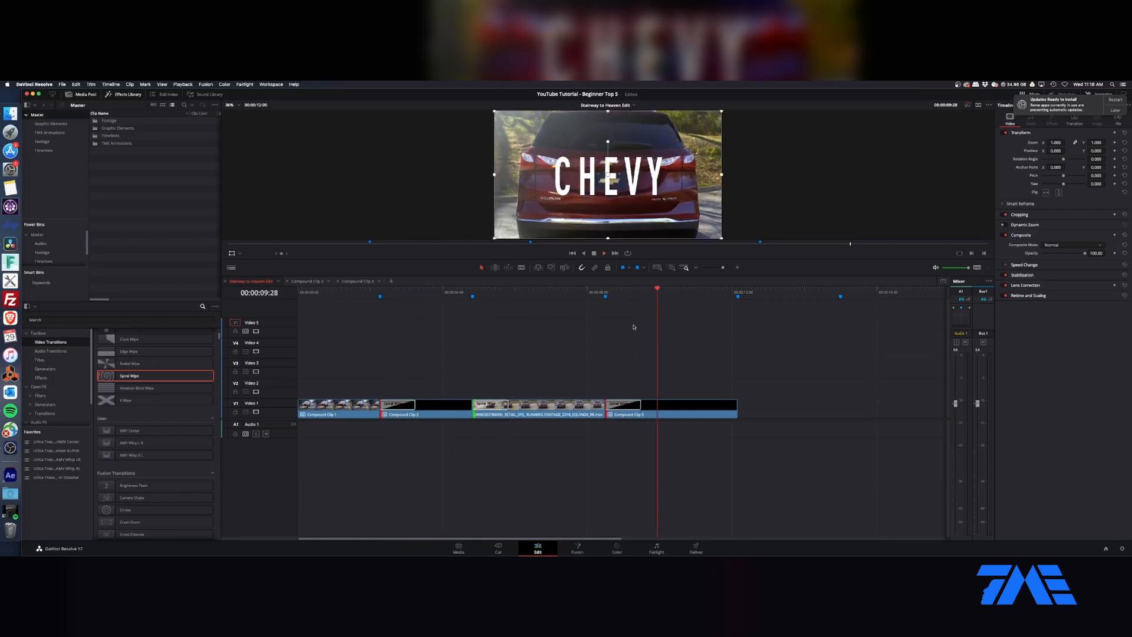
key("super+z")
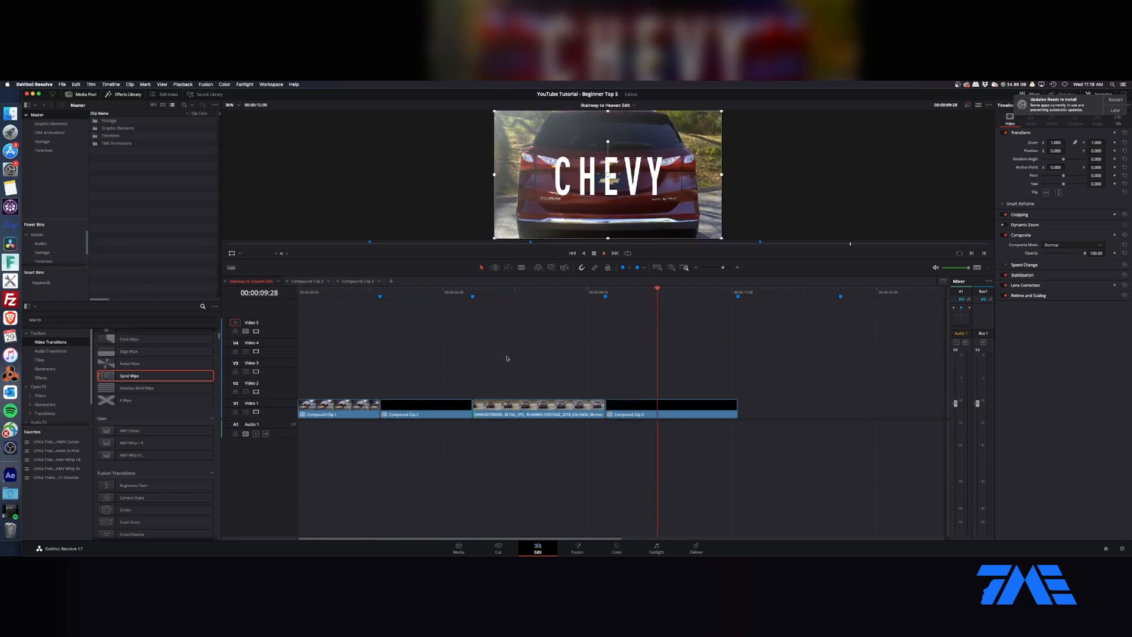
key("super+s")
- Move the playhead to 00:00:09:07 and open Compound Clip 3 in the Fusion page
left_click_drag(643, 317, 632, 319)
left_click(676, 412)
right_click(656, 415)
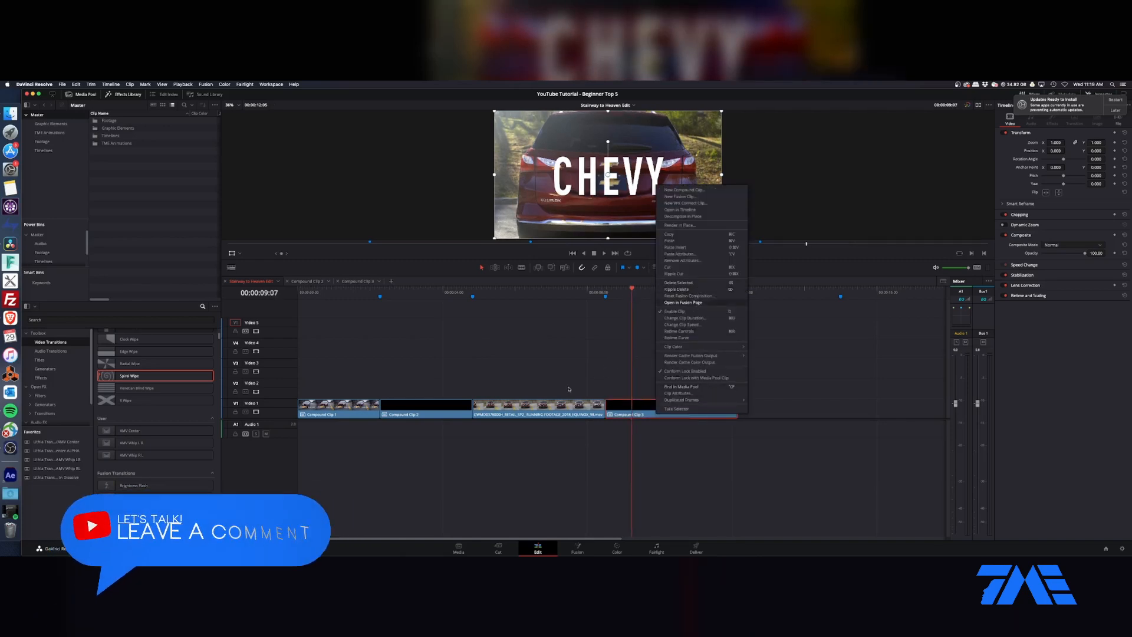
left_click(695, 302)
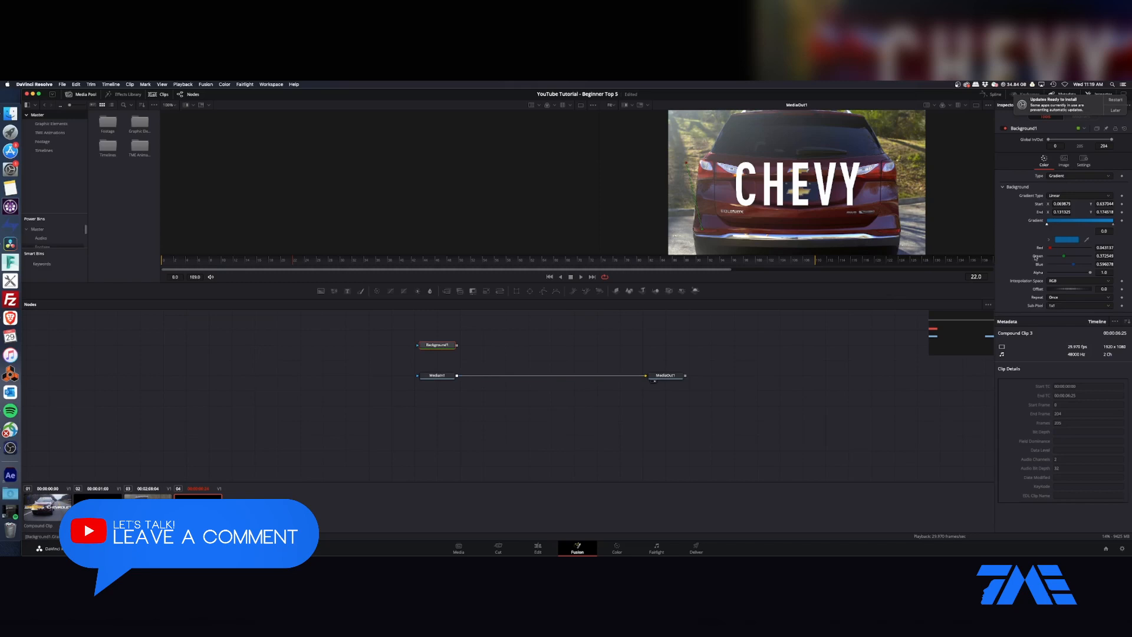
- Change the Background1 node's type to Solid Color and its colour to Black
left_click(1080, 176)
left_click(1061, 184)
left_click(1071, 197)
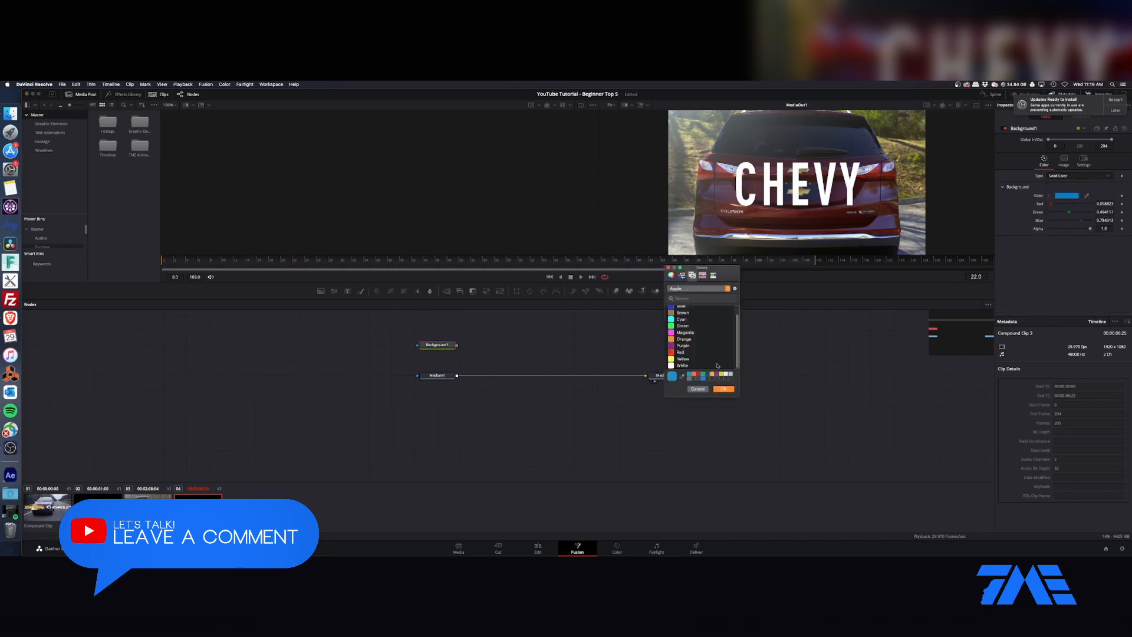
left_click_drag(738, 354, 737, 312)
left_click(682, 308)
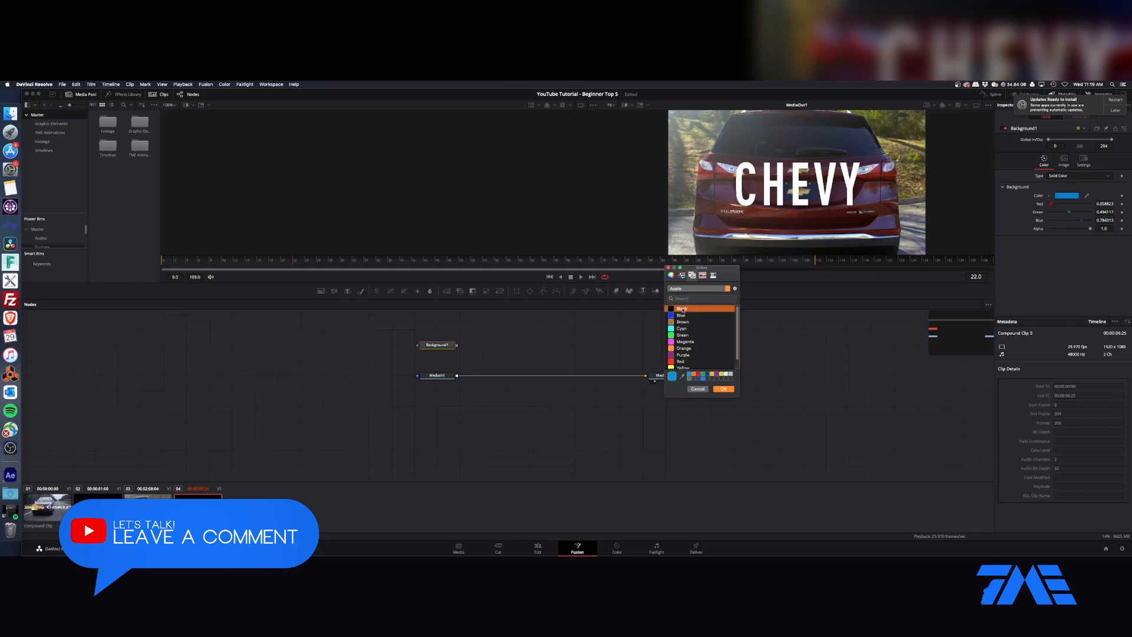
left_click(724, 389)
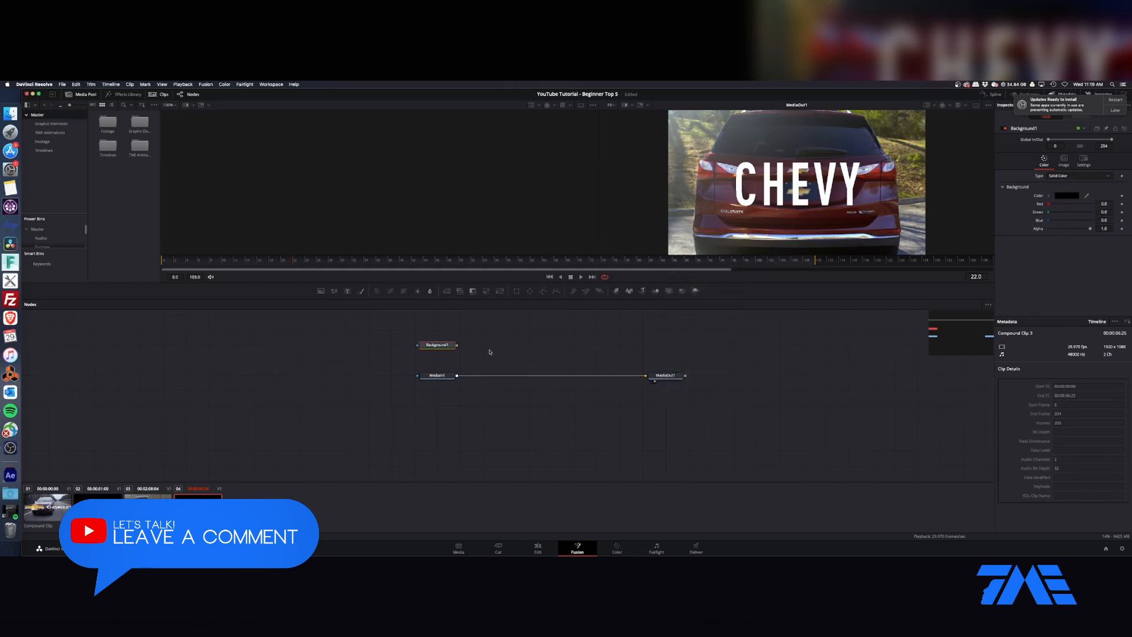
- Save Background1's solid black settings as the Background tool default, adding one new Background node before and one after saving
left_click(321, 290)
right_click(442, 348)
mouse_move(507, 349)
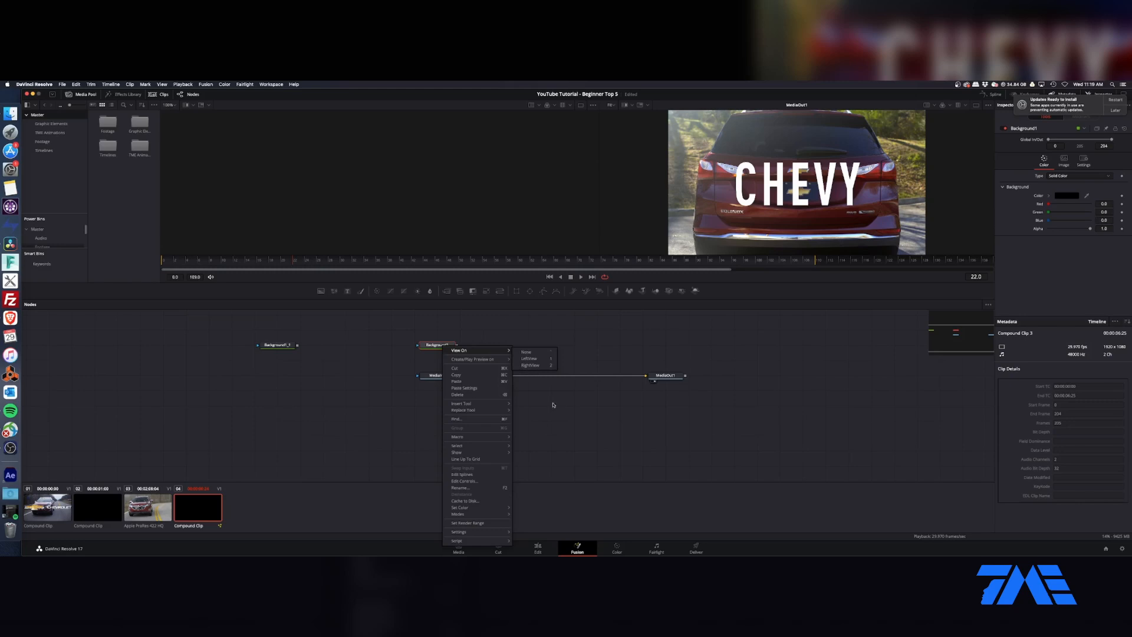
mouse_move(486, 541)
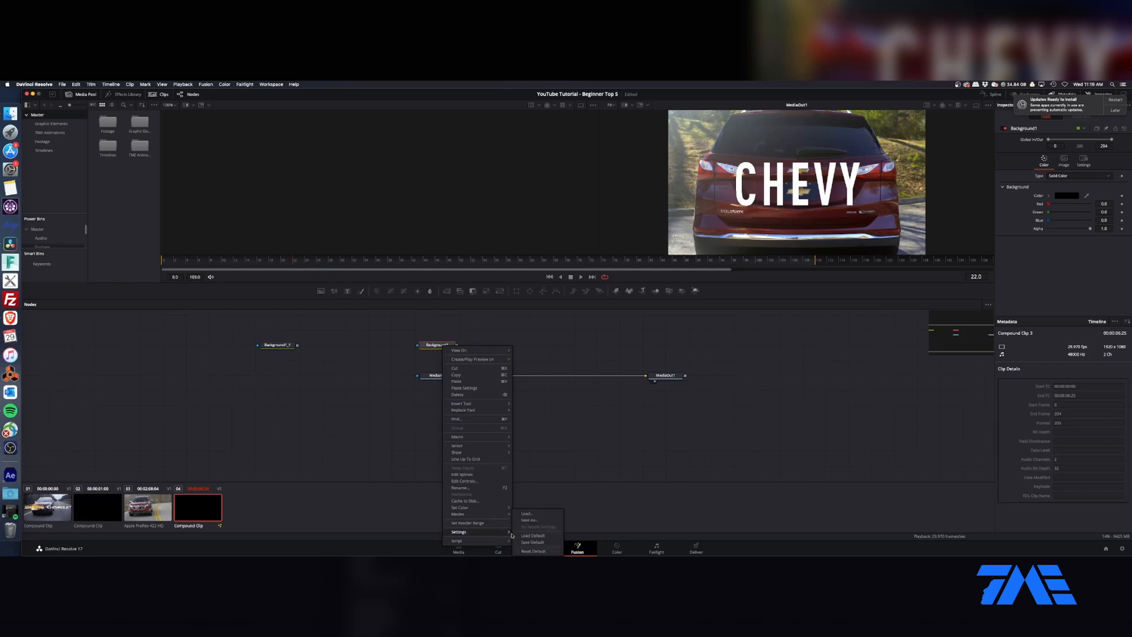
left_click(534, 542)
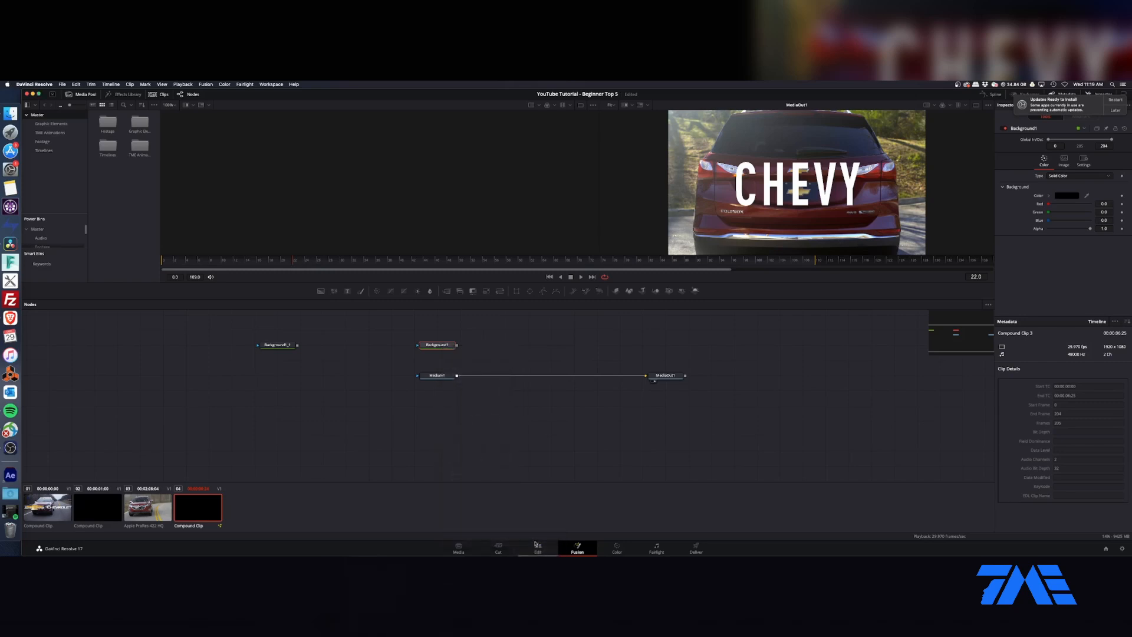
left_click_drag(325, 299, 376, 393)
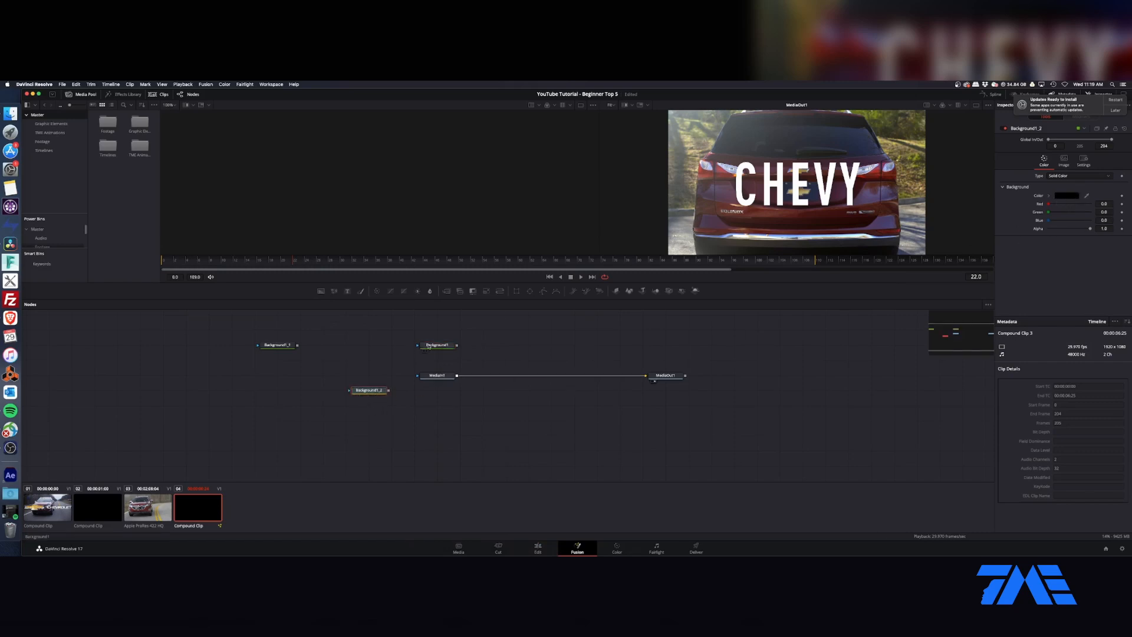
- Compare the gradient Background1_1 node with the solid black Background1_2 node in the first viewer
left_click(277, 345)
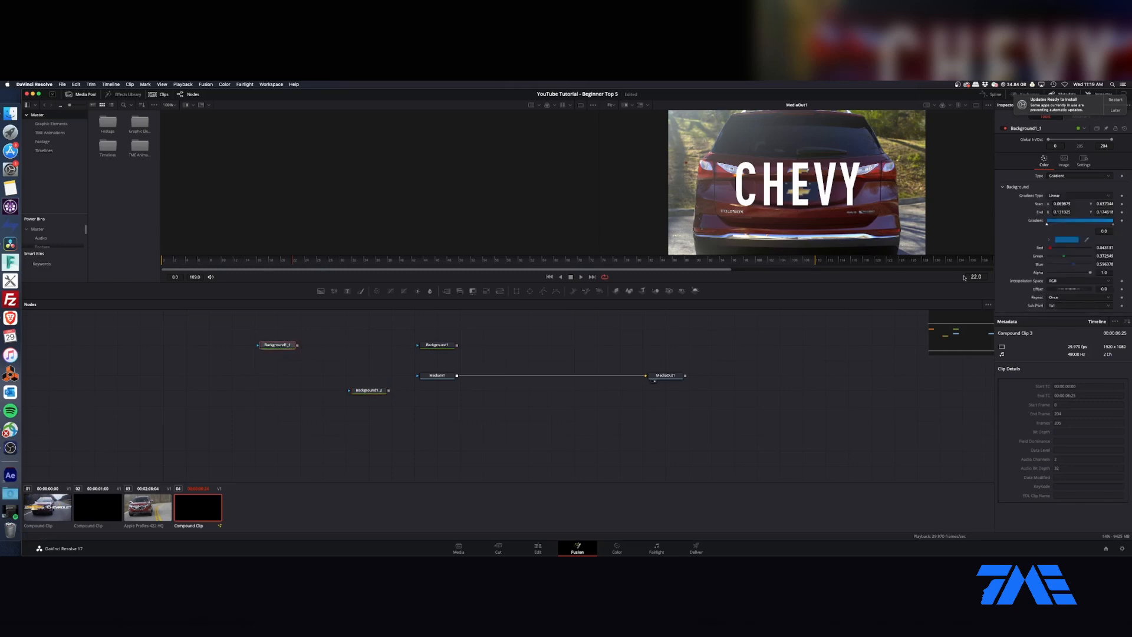
key("1")
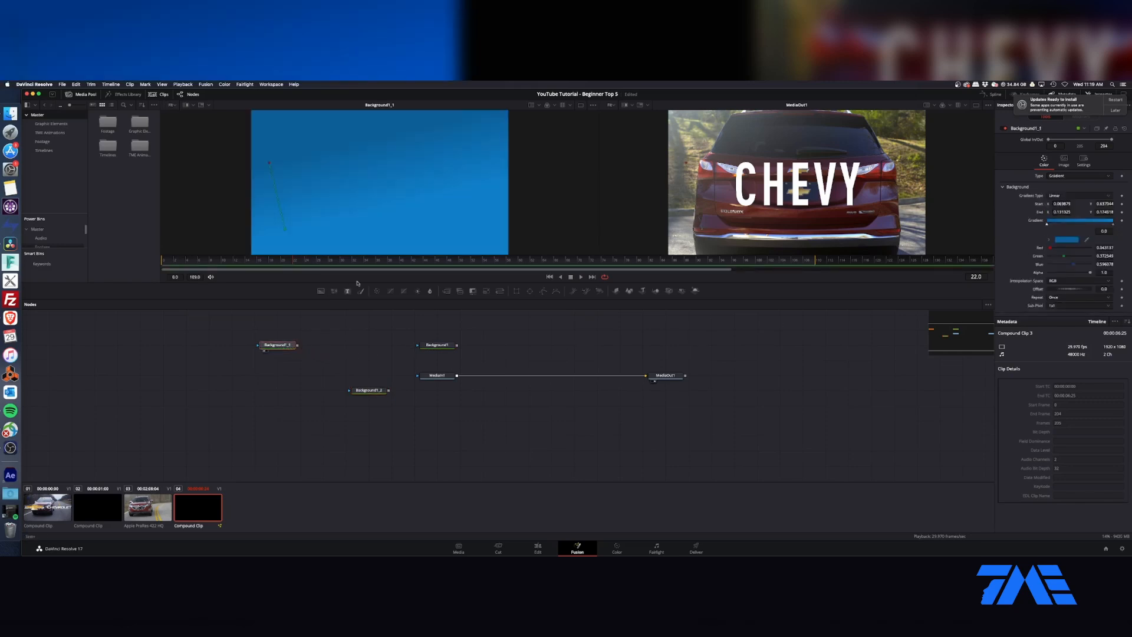
left_click(289, 345)
right_click(284, 348)
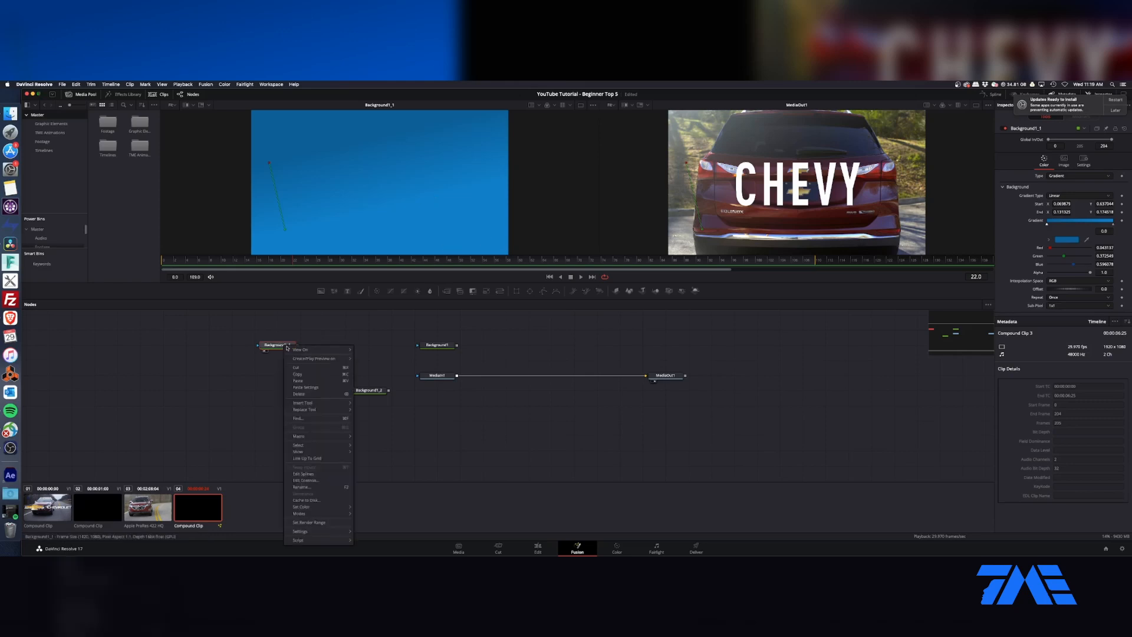
mouse_move(336, 536)
left_click(425, 445)
left_click(382, 392)
key("1")
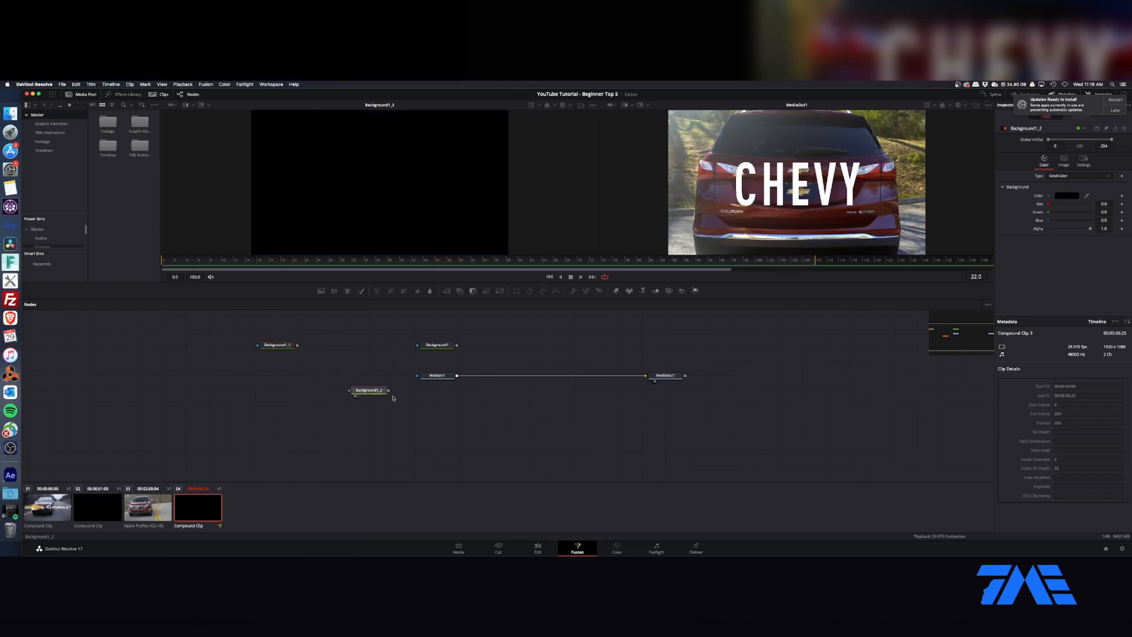
- Save the blue gradient settings of the Background1_1 node as the Background tool default
left_click(437, 261)
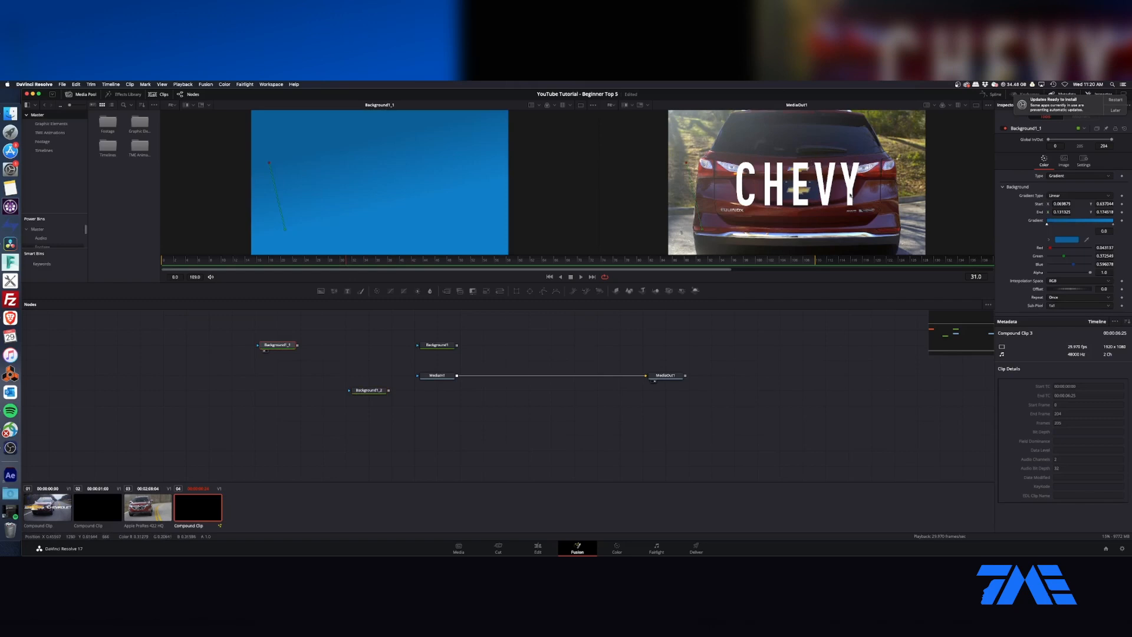
right_click(289, 349)
mouse_move(330, 531)
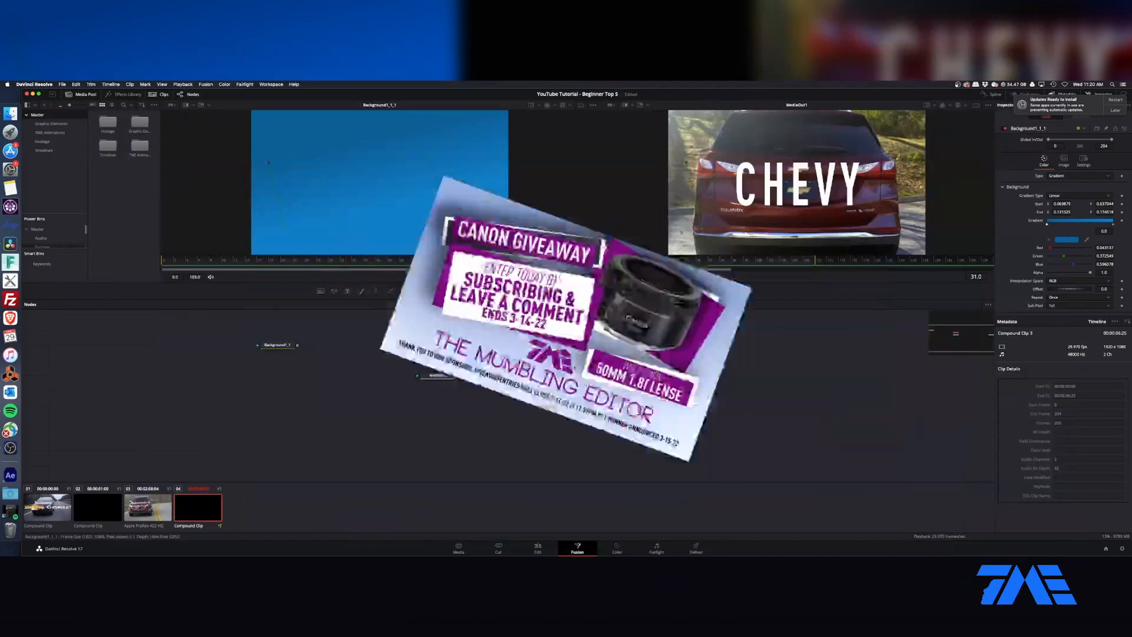
- Add a Transform node above the MediaIn node, scale it to about 0.58 and move its centre to about 0.29, 0.68
left_click_drag(500, 290, 479, 347)
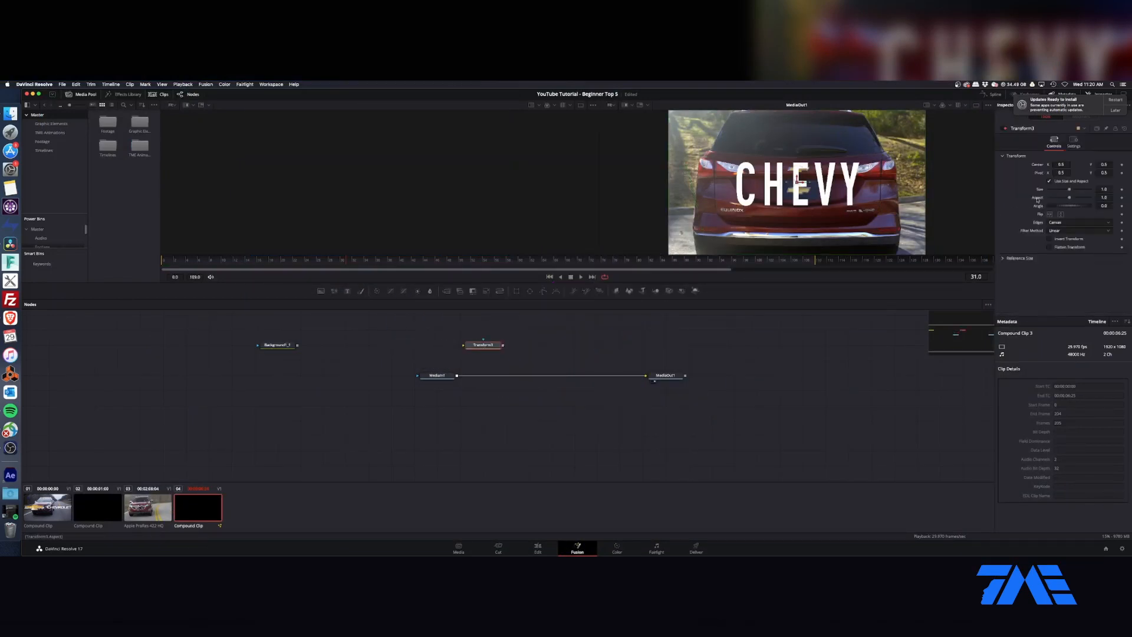
left_click_drag(1063, 165, 1059, 189)
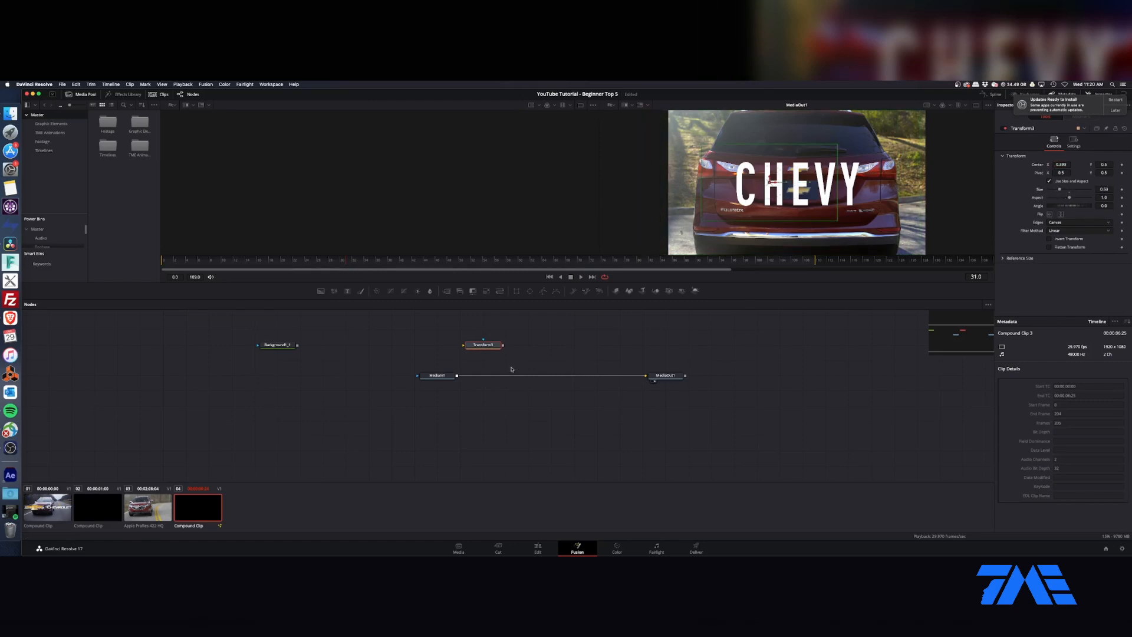
left_click_drag(770, 188, 744, 155)
- Save the modified Transform node's settings as the Transform tool default
right_click(493, 346)
mouse_move(527, 532)
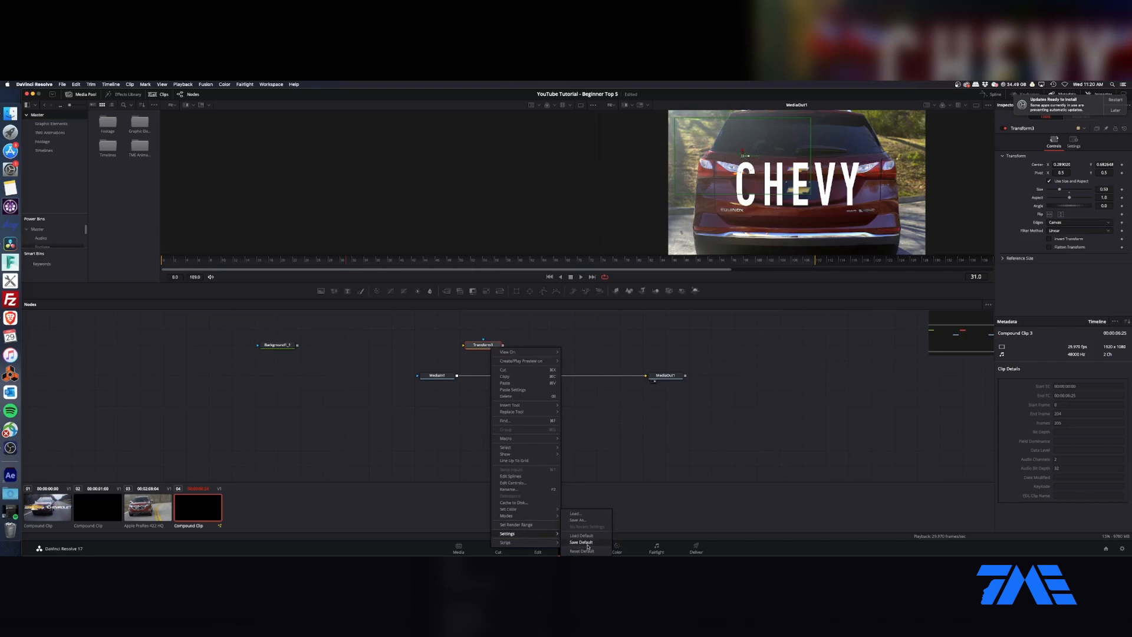
left_click(498, 339)
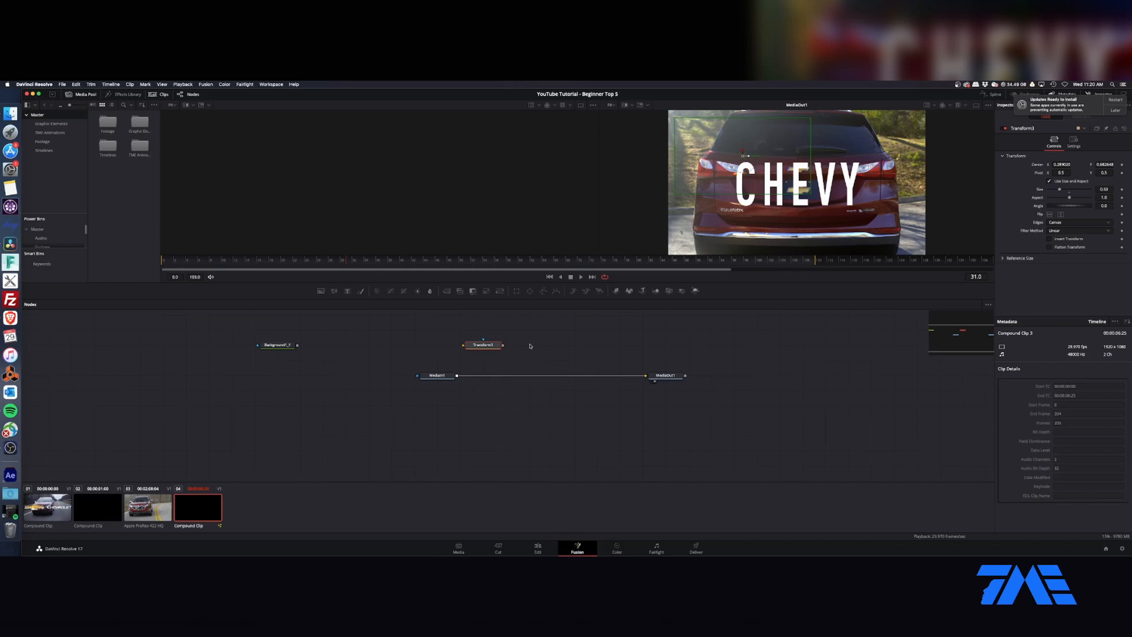
- Reset the Transform tool's saved default and replace the modified Transform node with a fresh one at its original settings
right_click(485, 348)
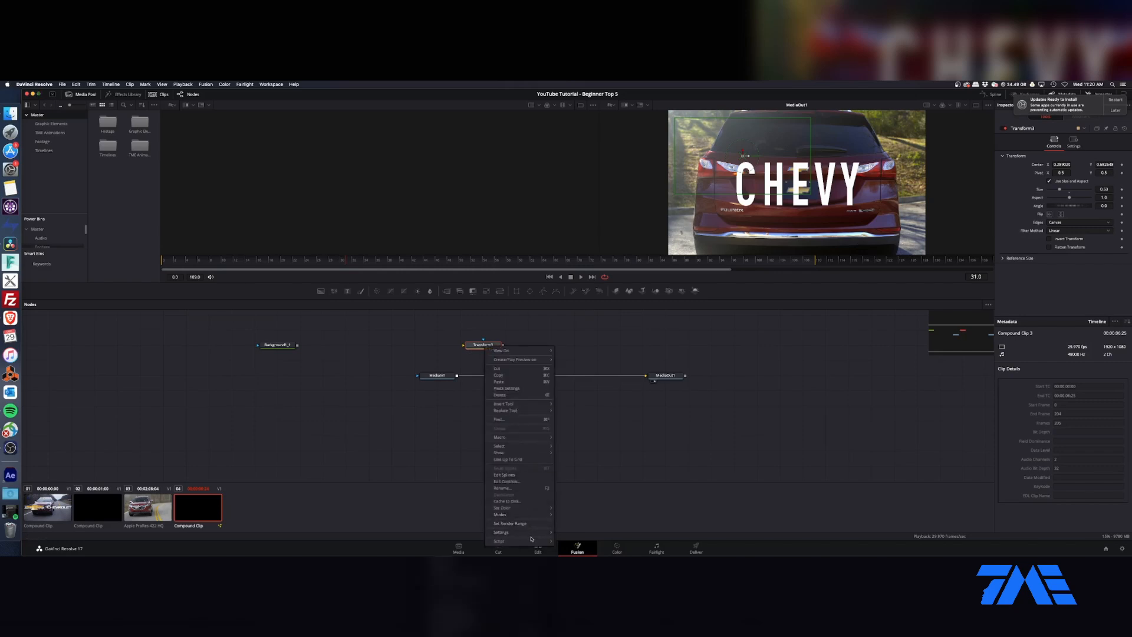
mouse_move(519, 532)
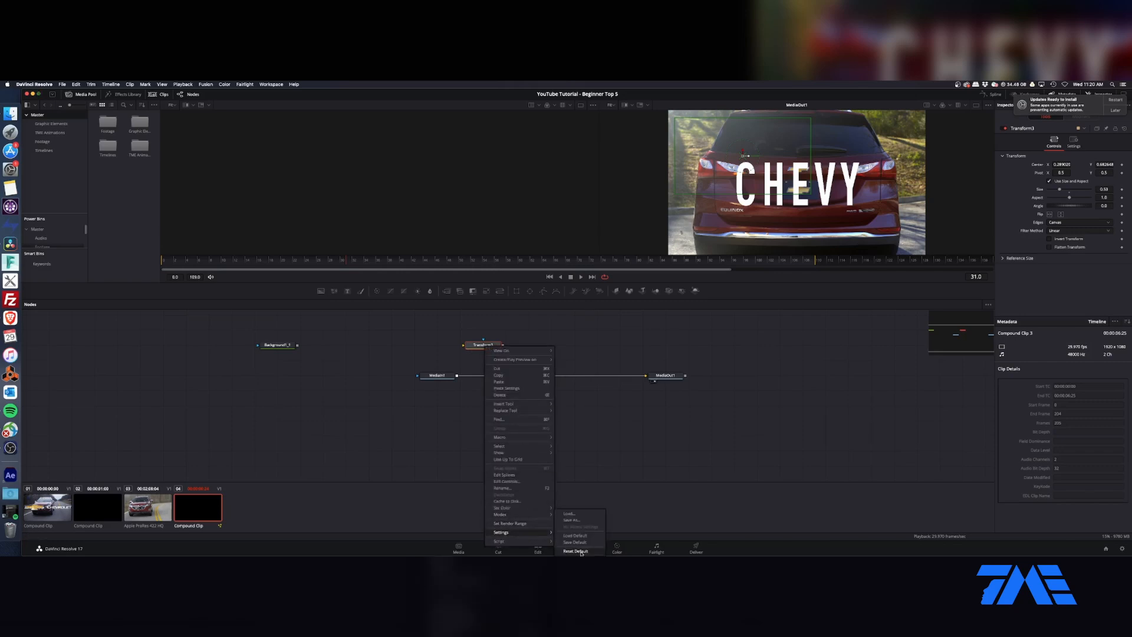
left_click(481, 346)
right_click(482, 346)
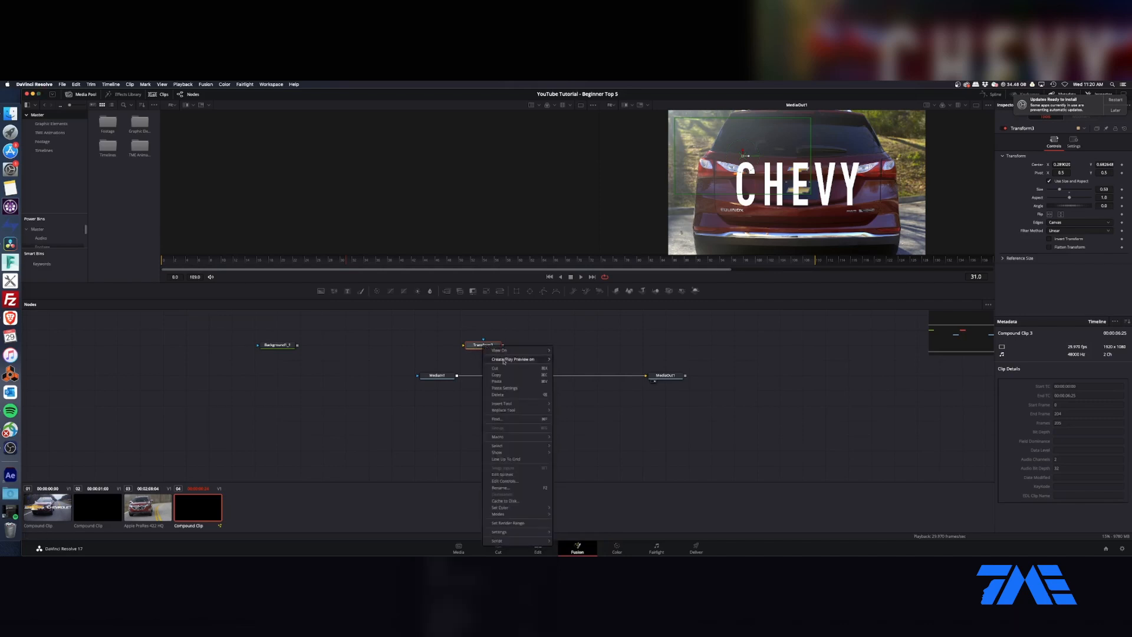
mouse_move(539, 535)
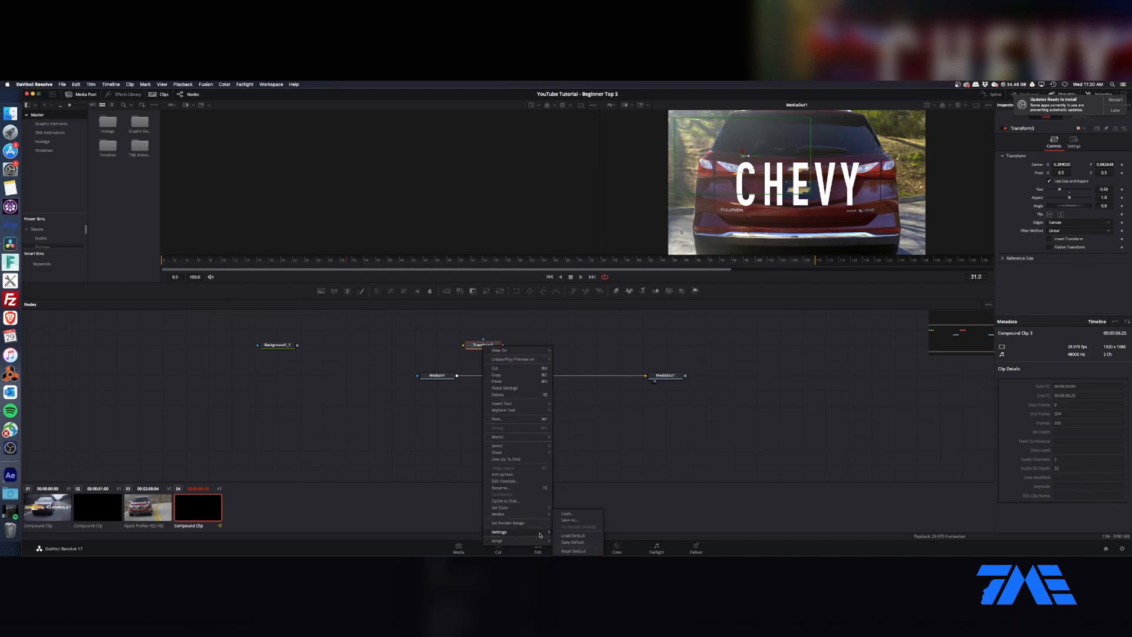
left_click(578, 551)
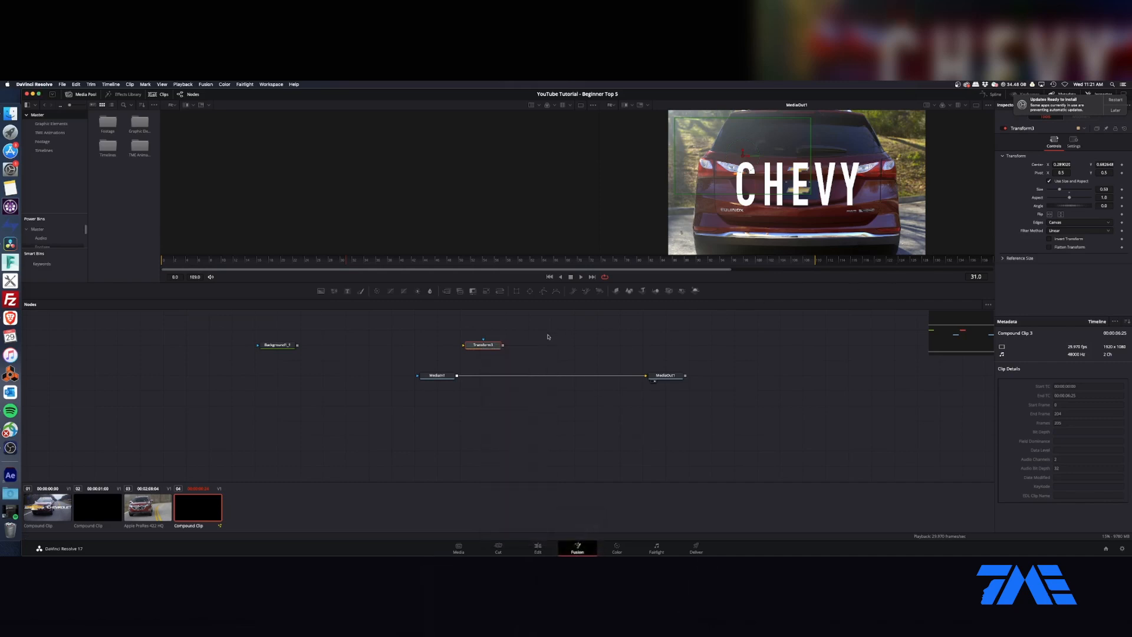
key("Delete")
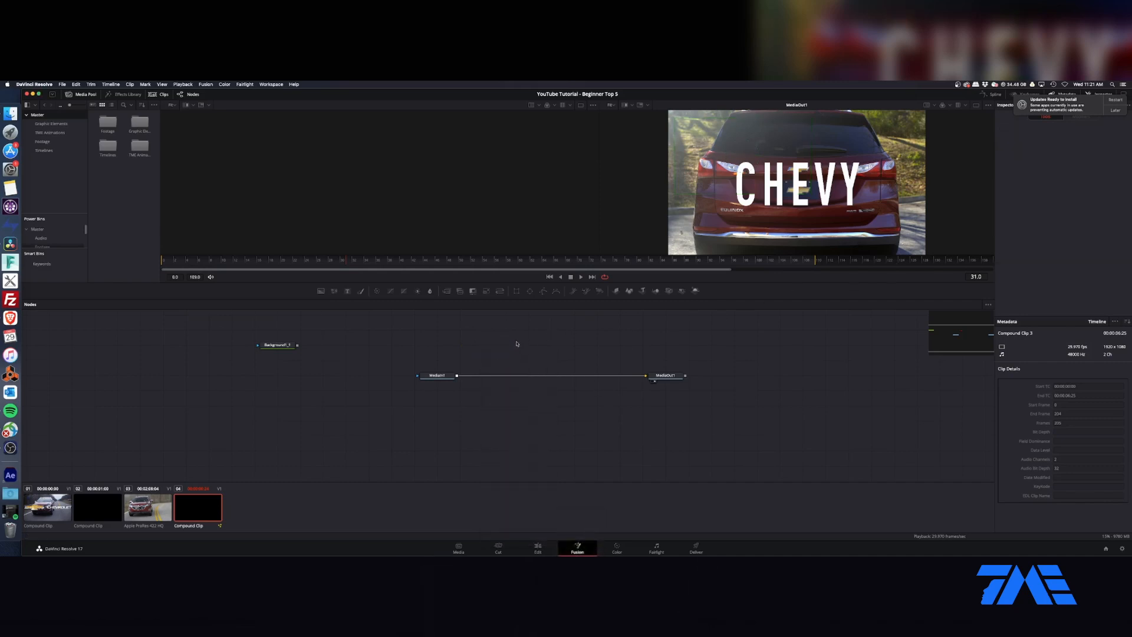
key("ctrl+z")
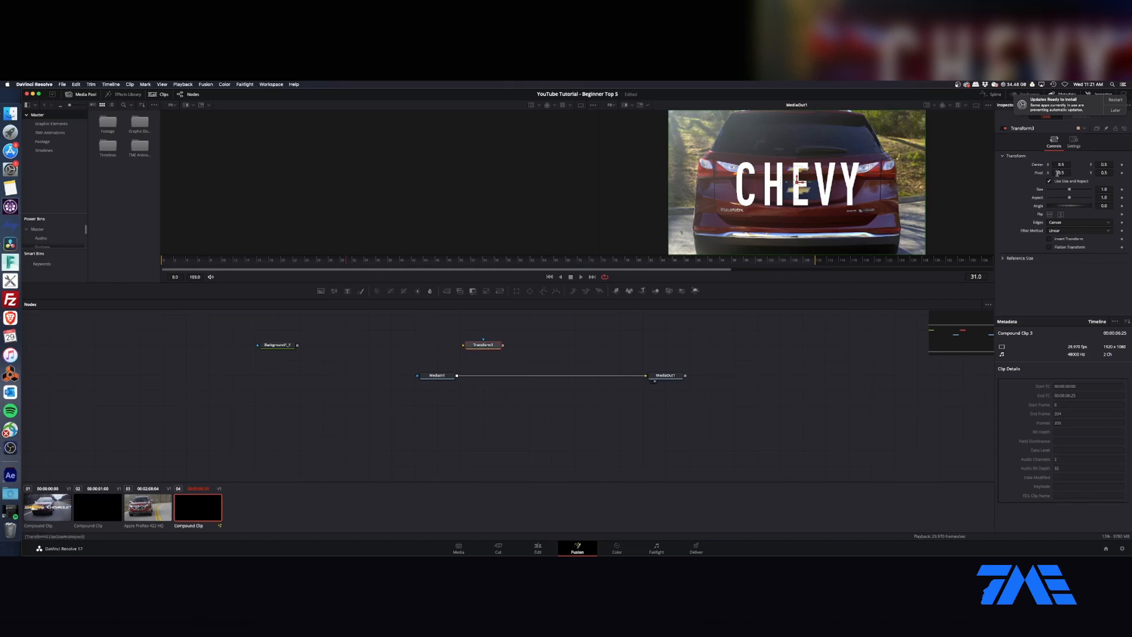
left_click(1073, 141)
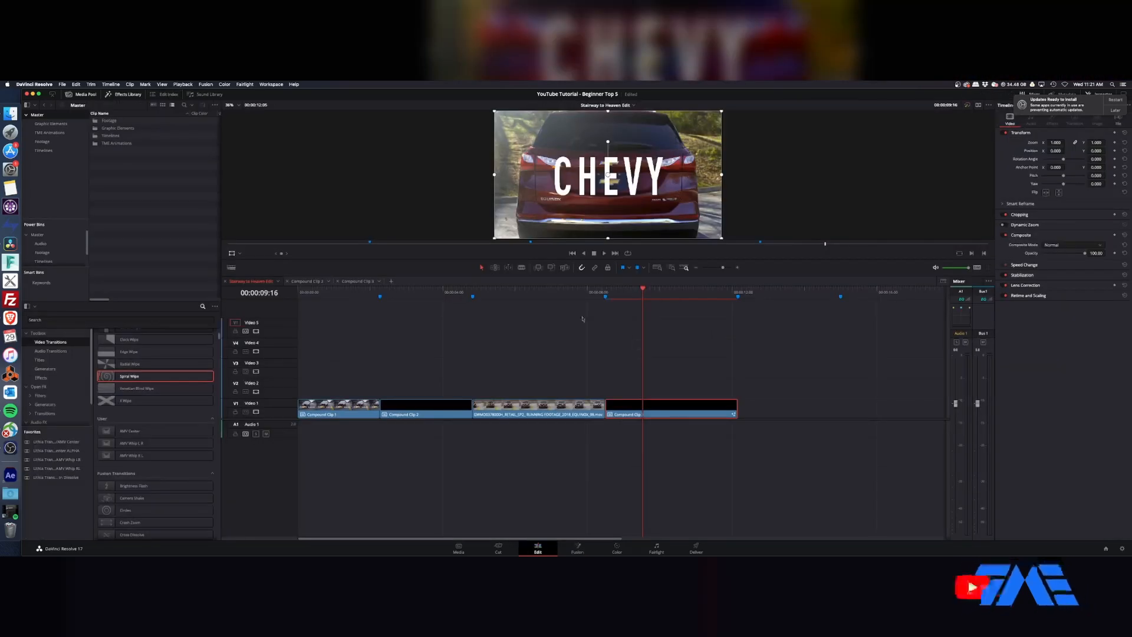
- Try converting the road footage clip on Video 1 into a compound clip named "I like this", and undo it
left_click_drag(567, 291, 532, 292)
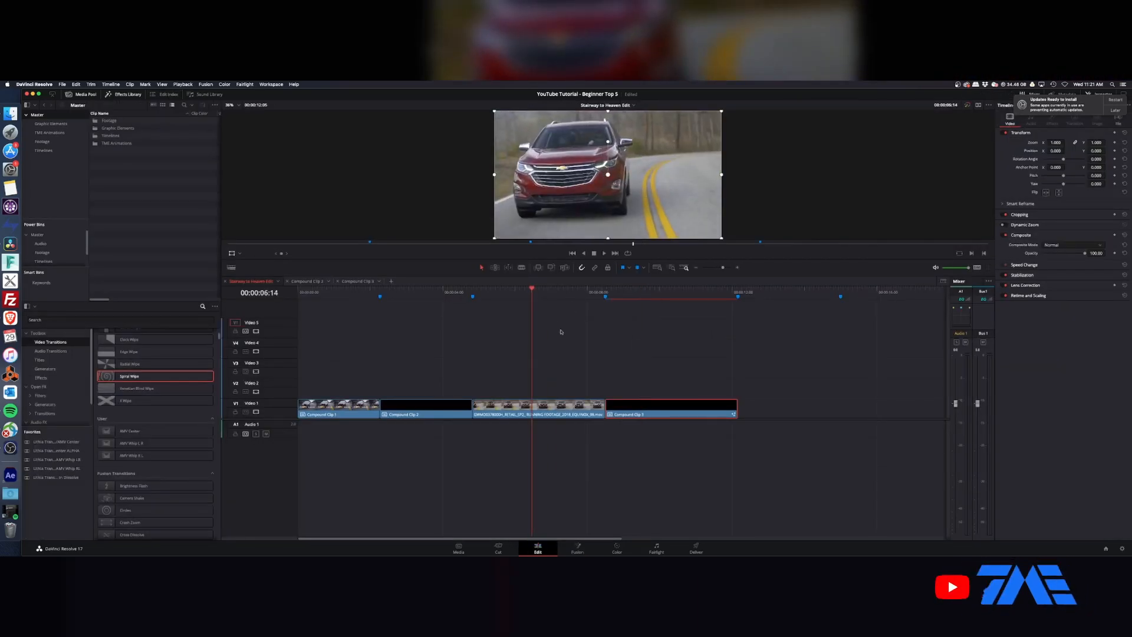
left_click(561, 407)
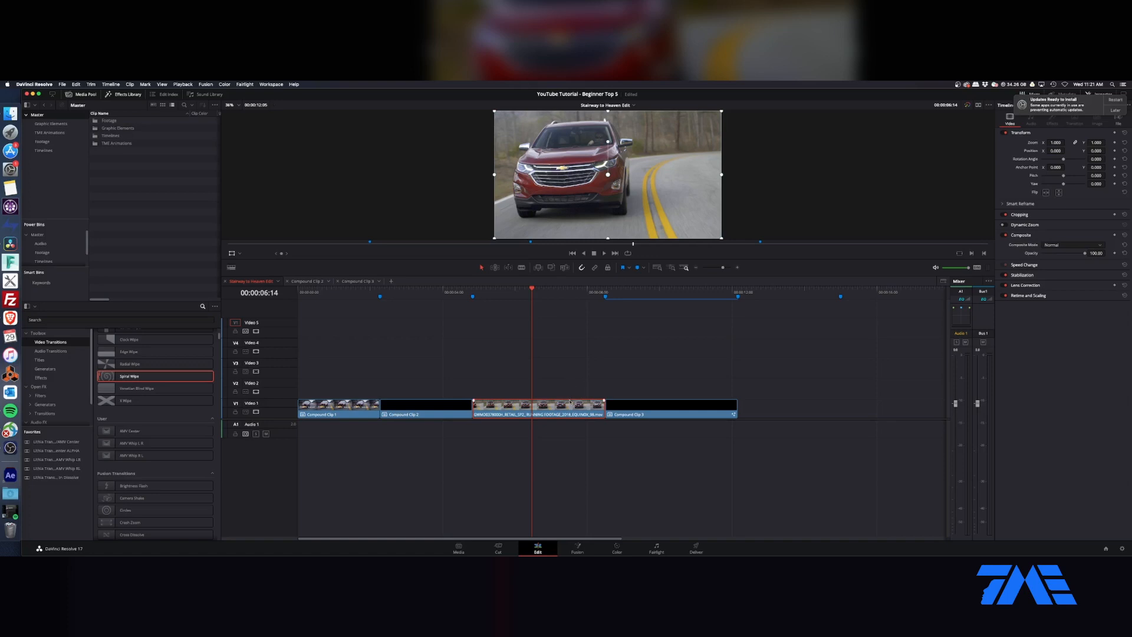
left_click(518, 290)
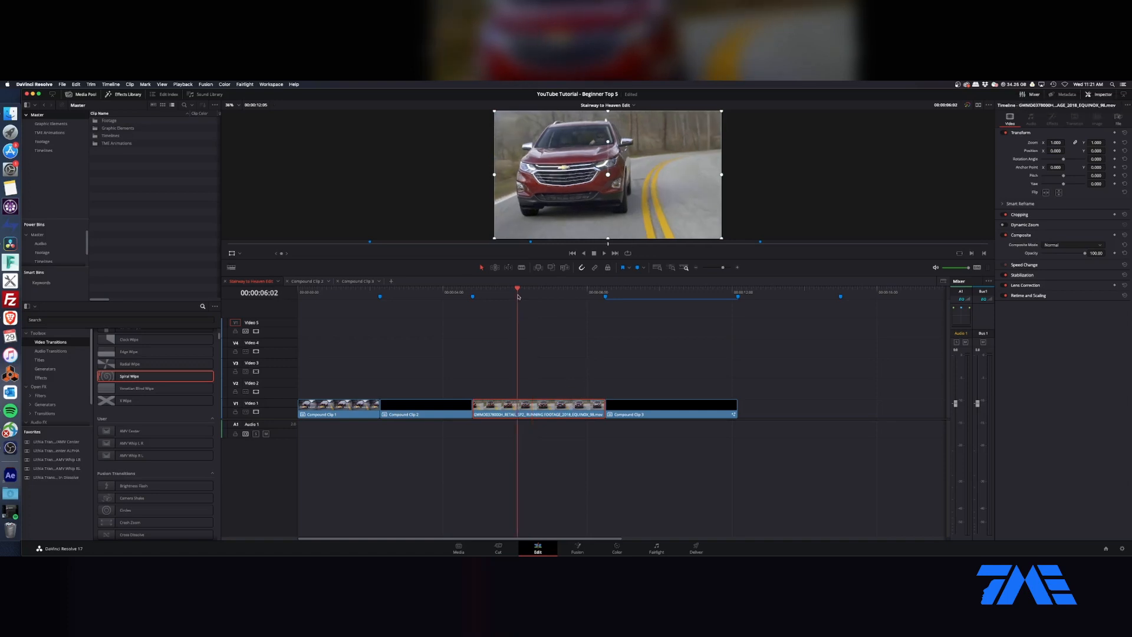
right_click(543, 406)
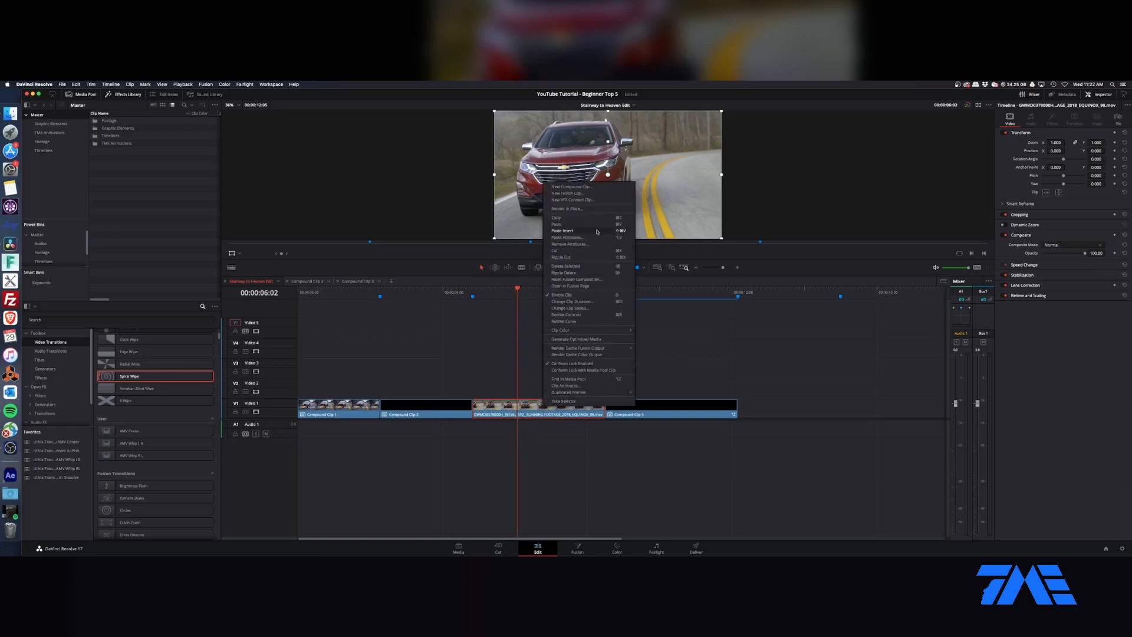
mouse_move(614, 341)
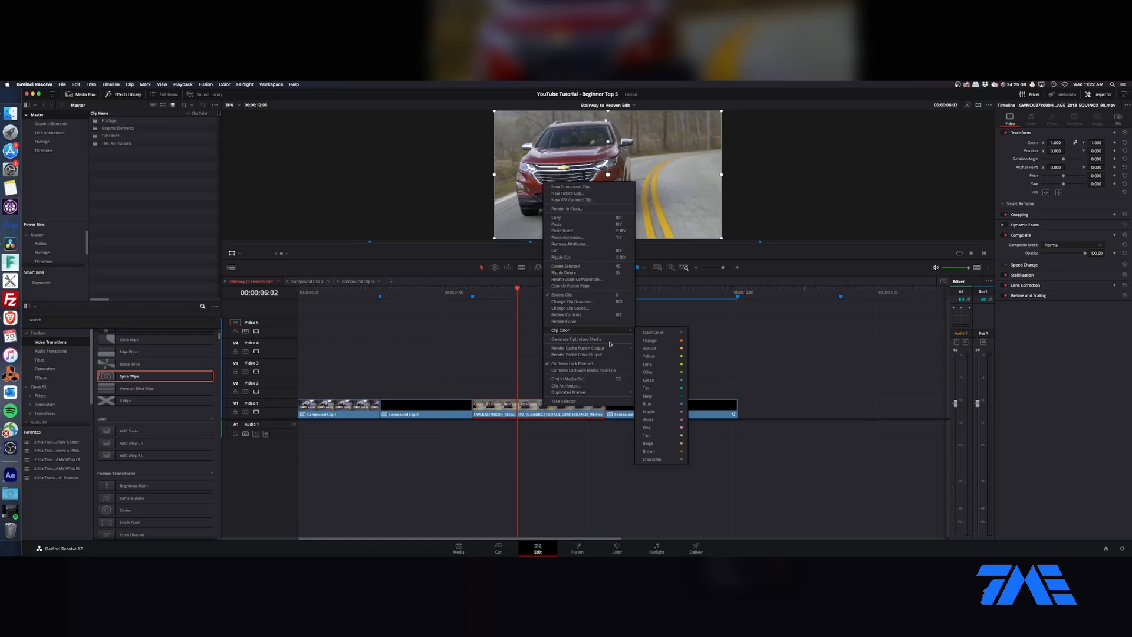
left_click(554, 412)
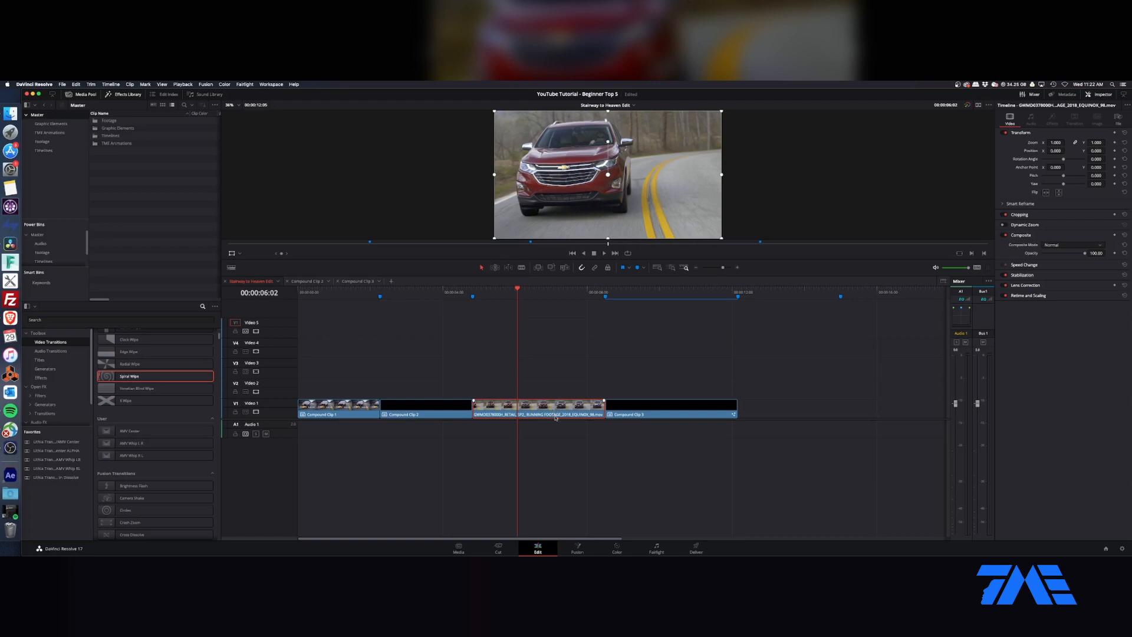
right_click(550, 410)
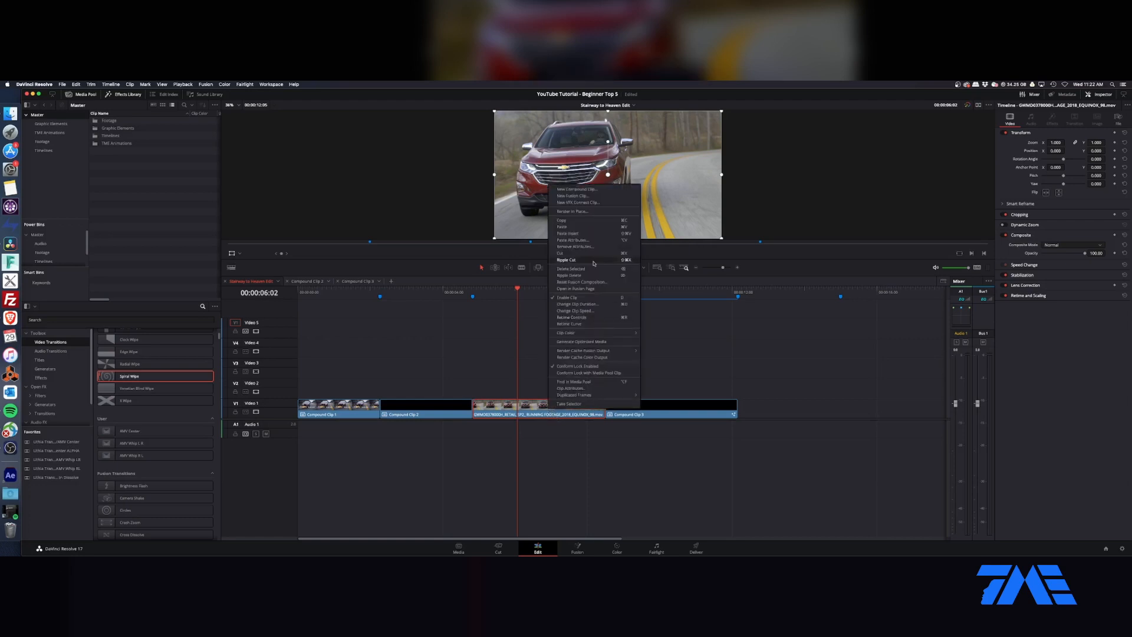
left_click(595, 190)
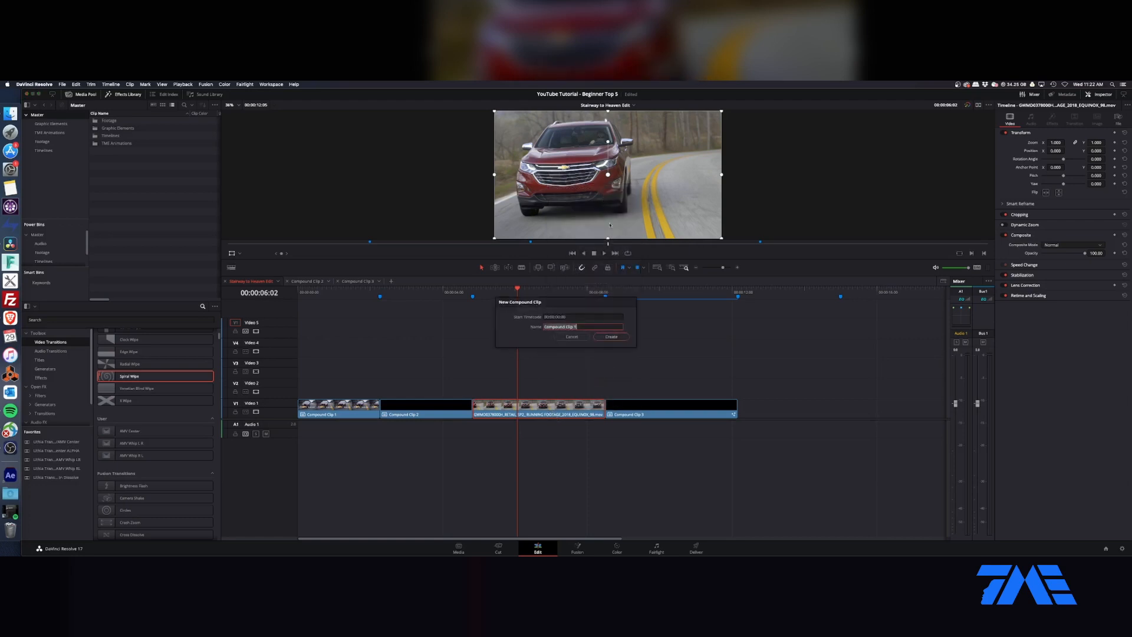
type("I like this")
left_click(594, 337)
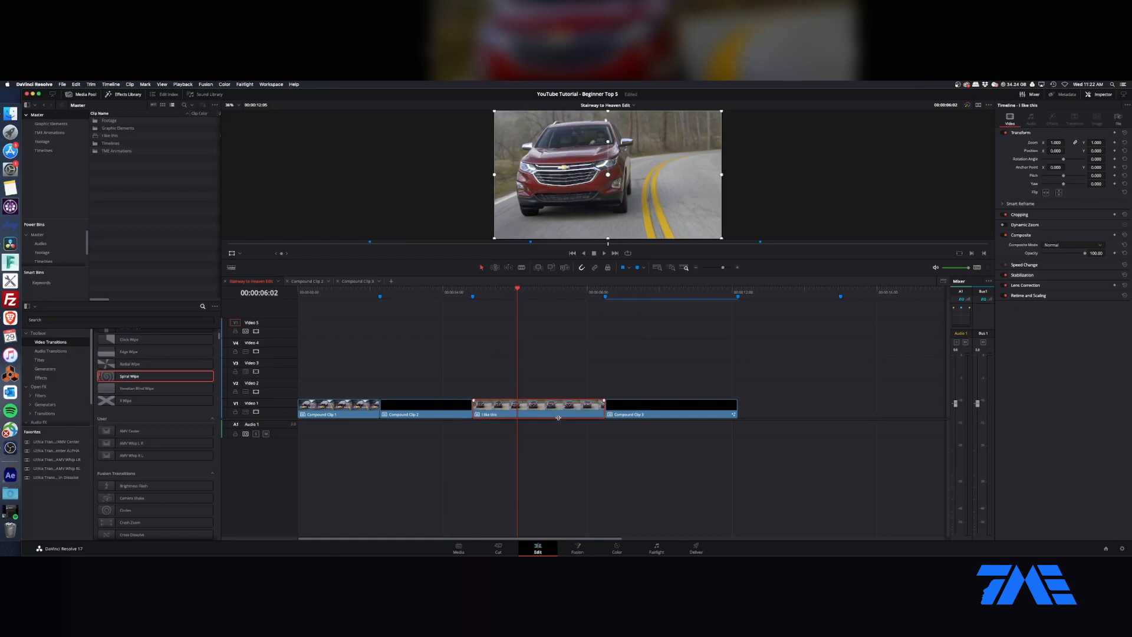
key("super+z")
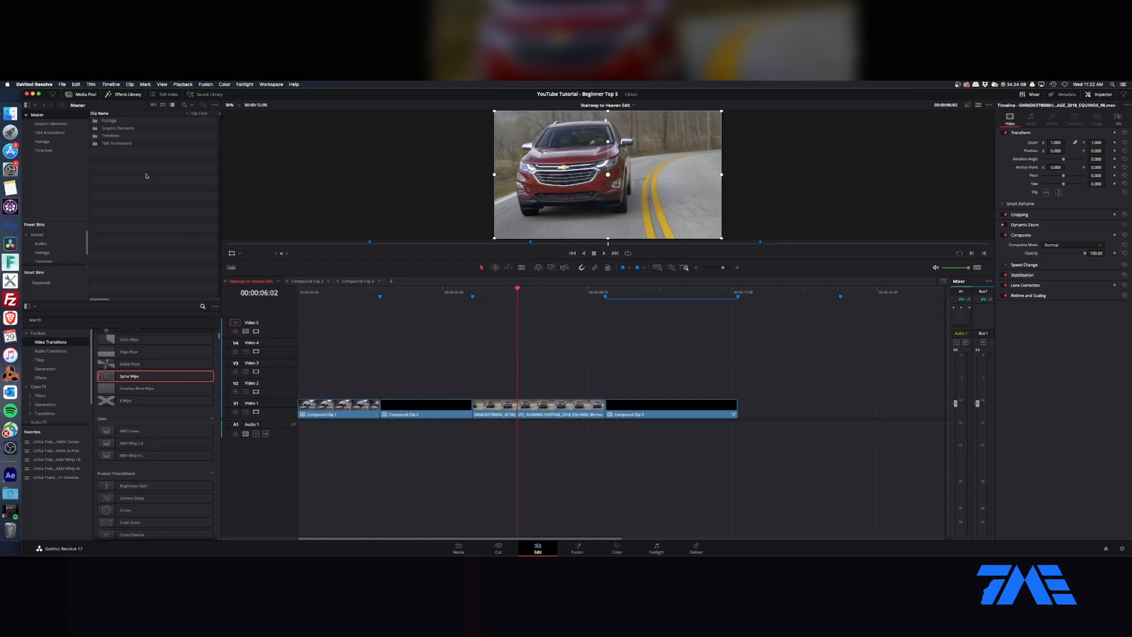
- Rename the road footage clip on Video 1 as "Clip 2234" in its file metadata
left_click(537, 408)
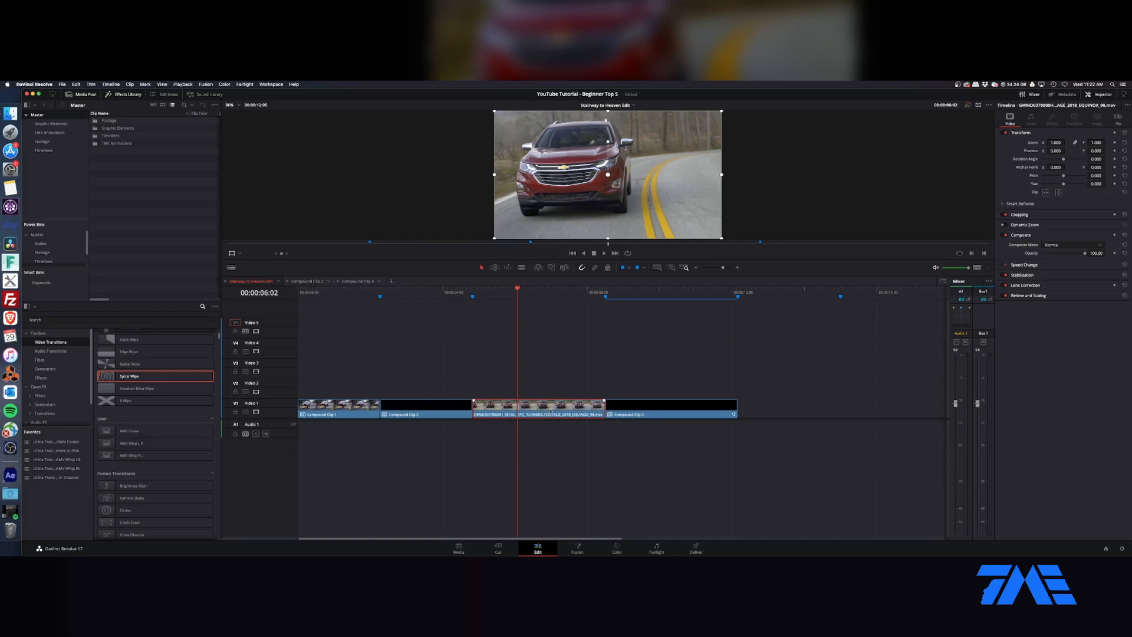
left_click(650, 409)
left_click(581, 413)
left_click(1118, 118)
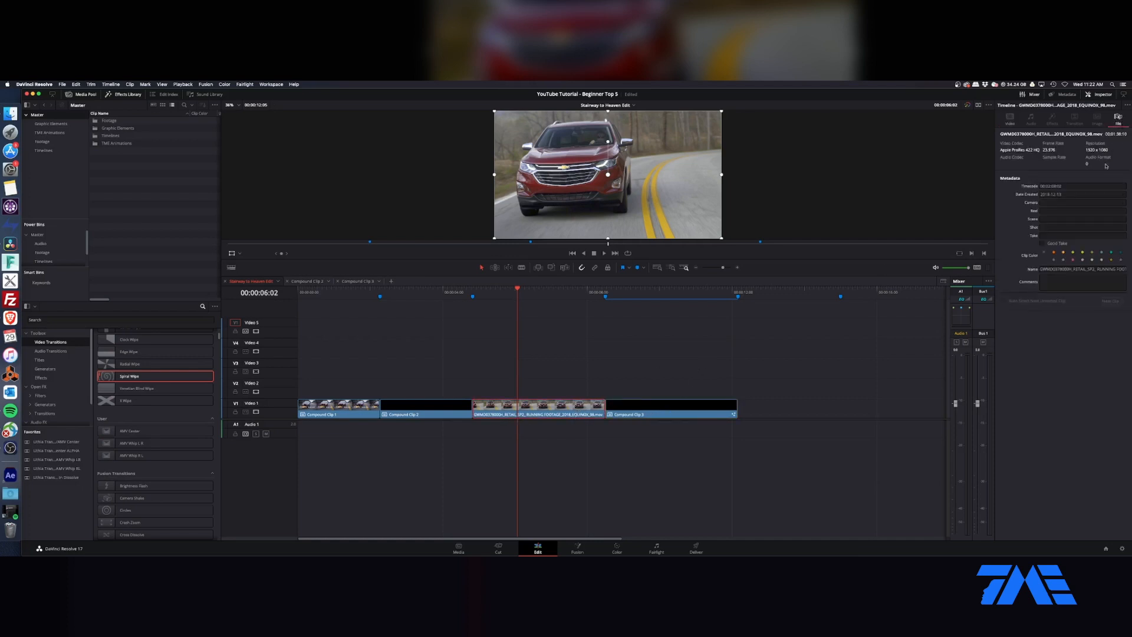
left_click(1065, 268)
key("super+a")
type("Cl")
key("Return")
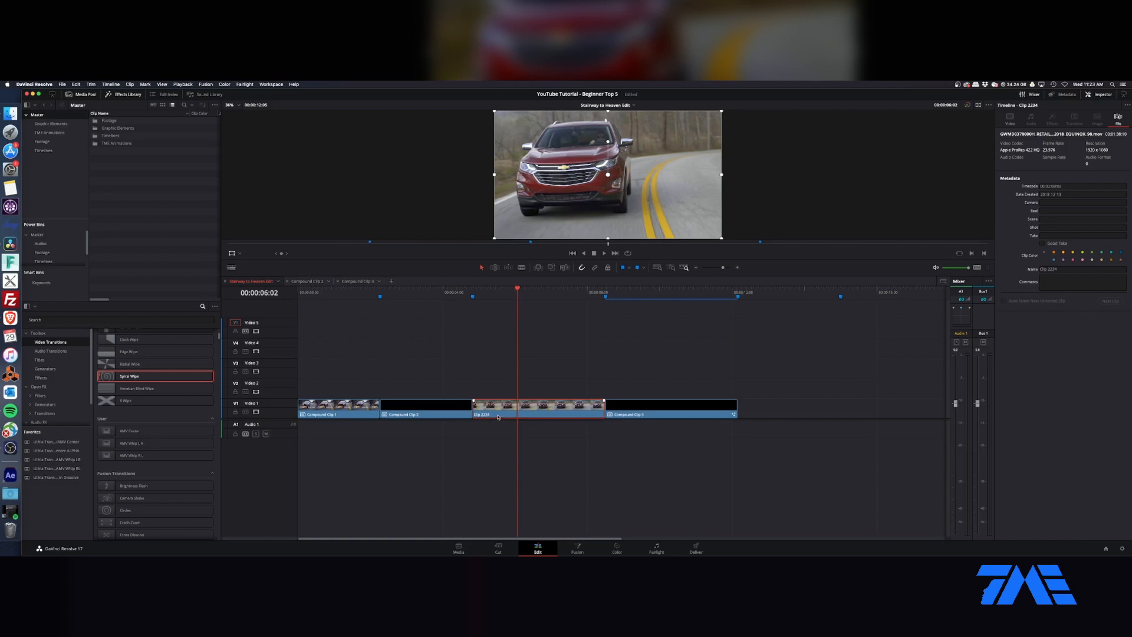
- Rename Compound Clip 3, the last clip on Video 1, as "Graph 4" in its file metadata
left_click(648, 302)
left_click(665, 411)
right_click(666, 411)
left_click(670, 412)
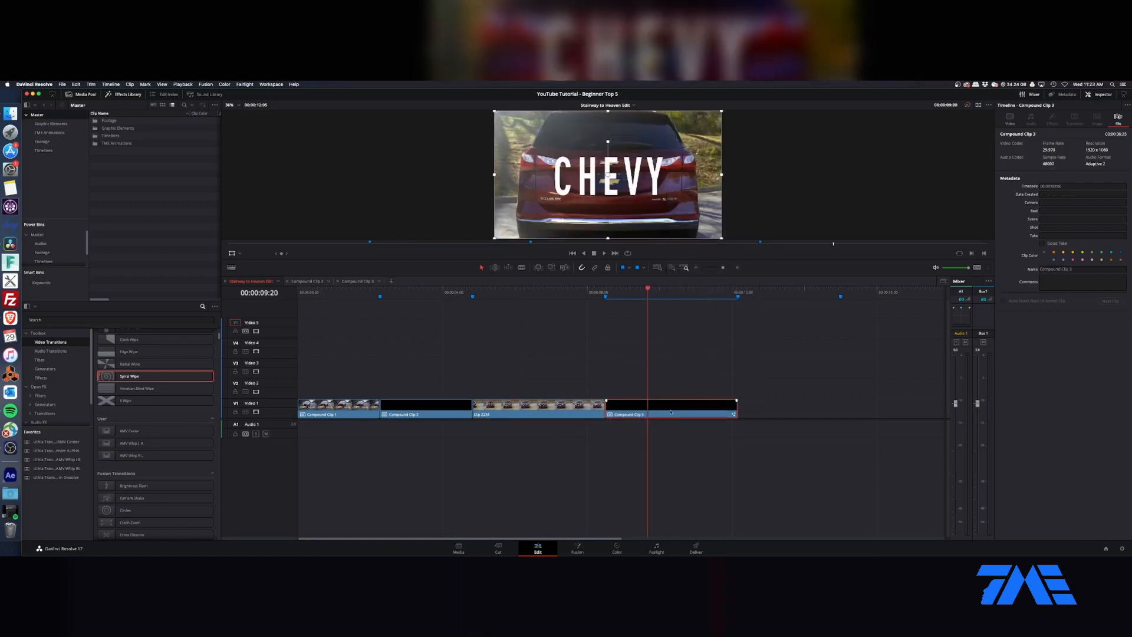
right_click(670, 408)
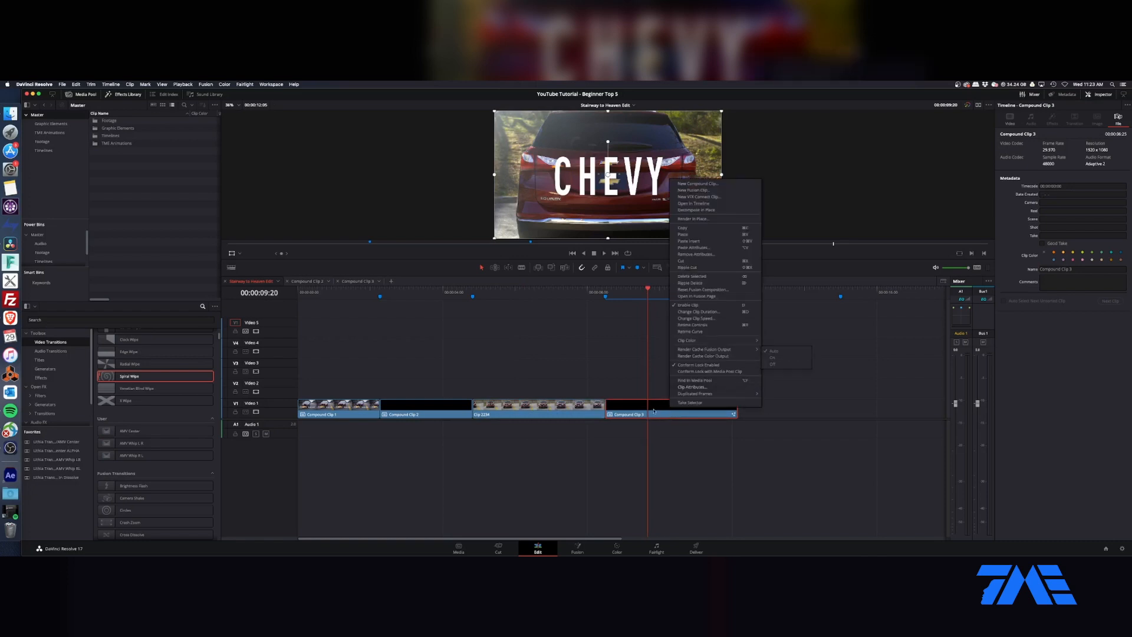
left_click(1005, 277)
left_click(1067, 269)
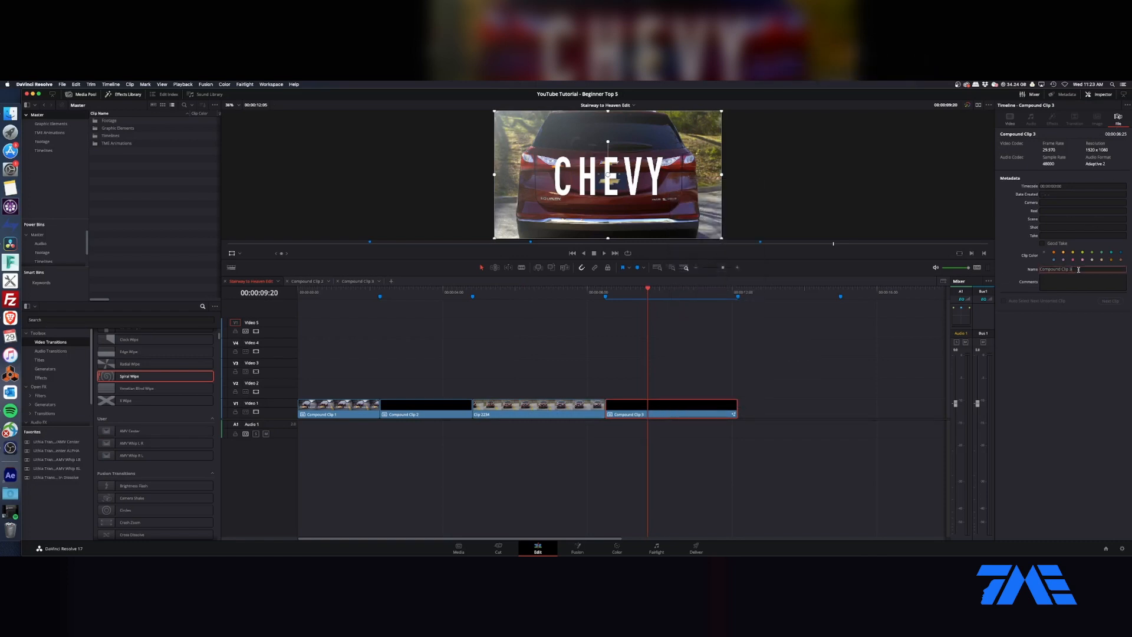
type("C")
key("Return")
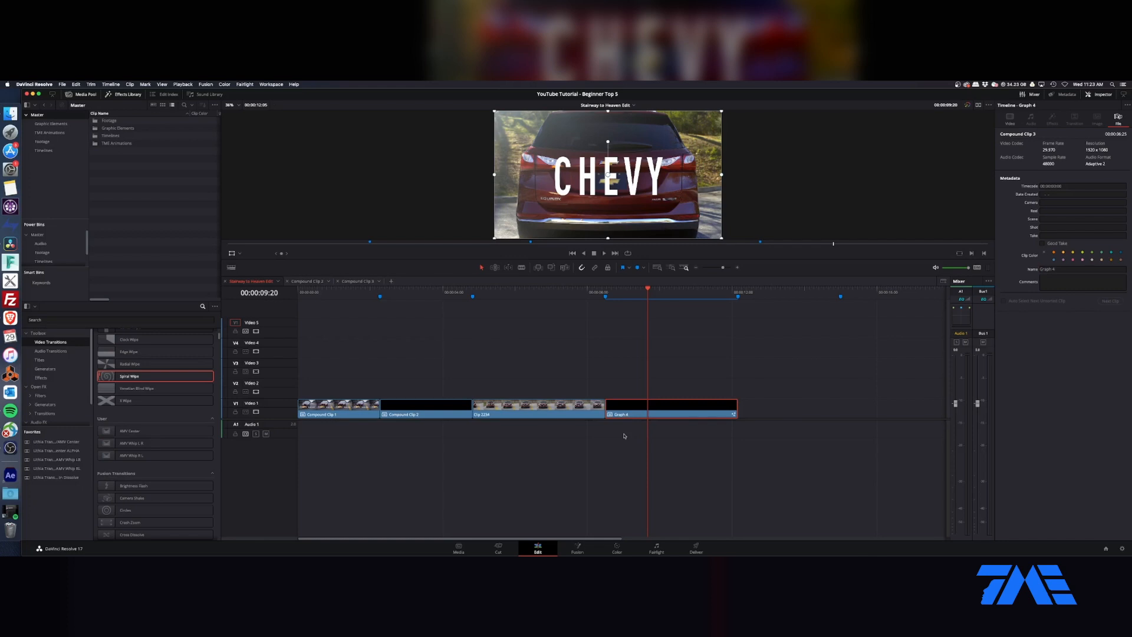
- Preview part of the timeline, and rename Compound Clip 2 as "OFFER 1" in its file metadata
left_click(474, 292)
key("space")
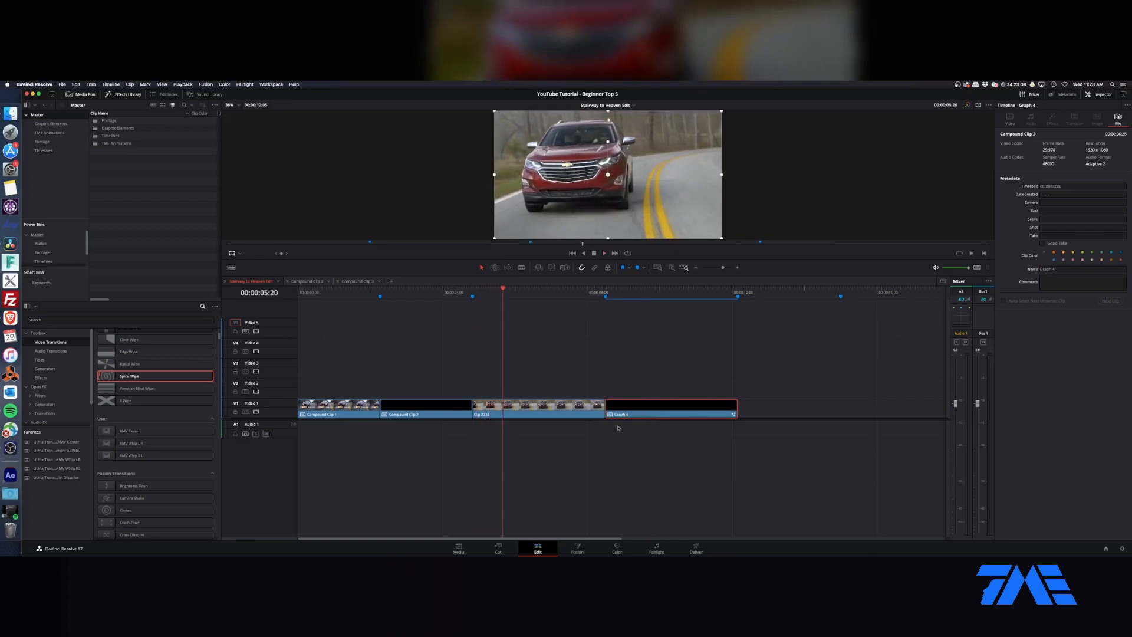
left_click_drag(449, 293, 412, 296)
left_click(439, 408)
triple_click(1084, 269)
type("Chevy 1")
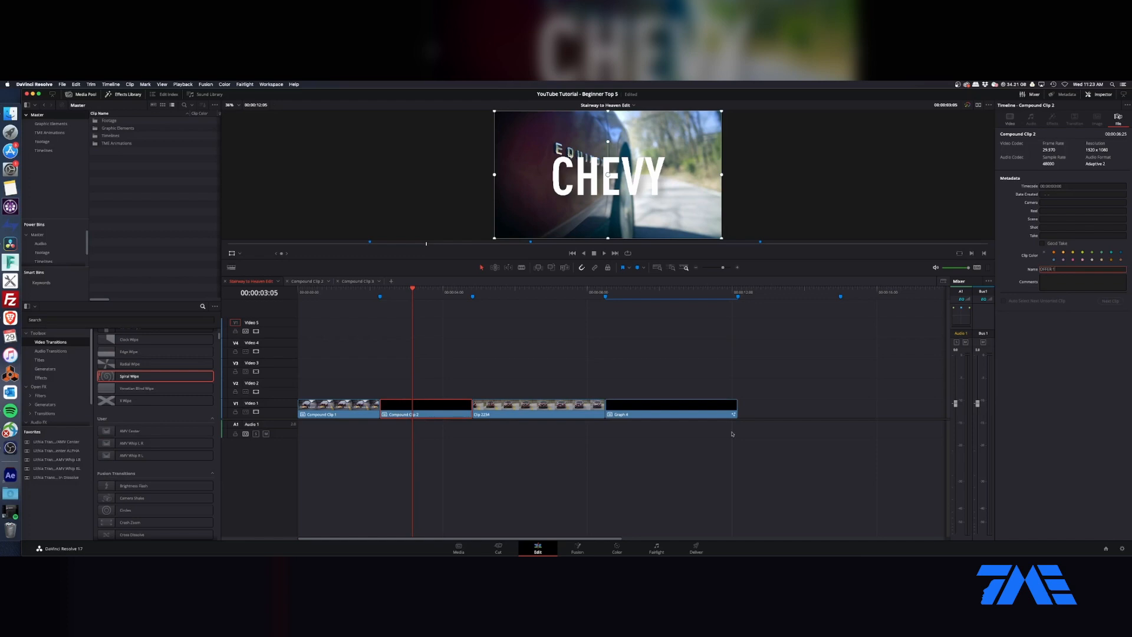
key("Return")
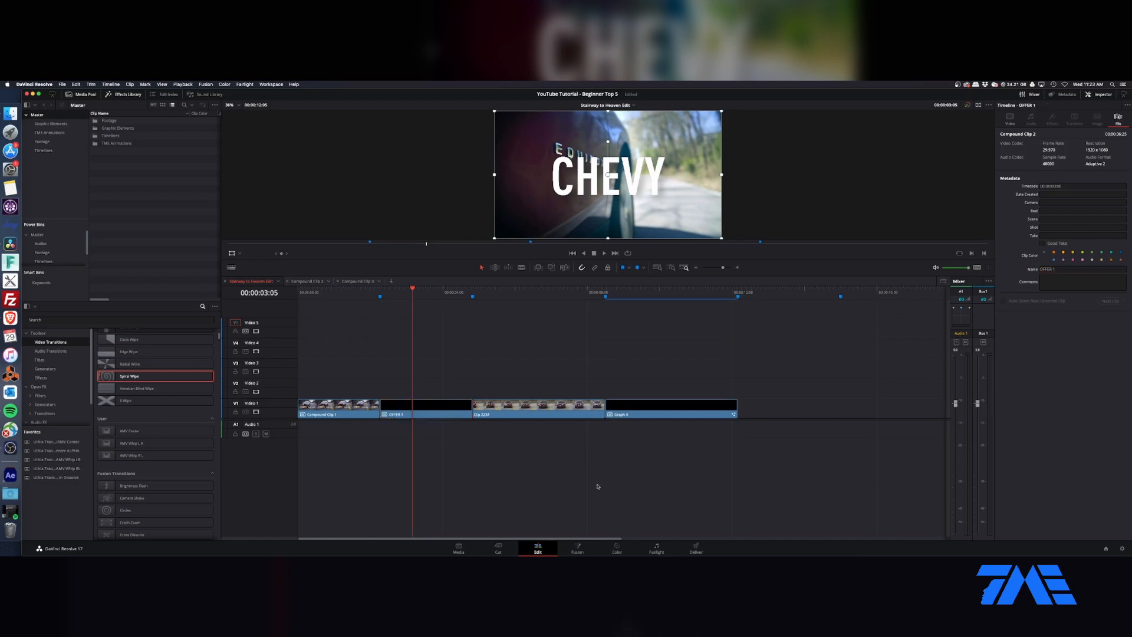